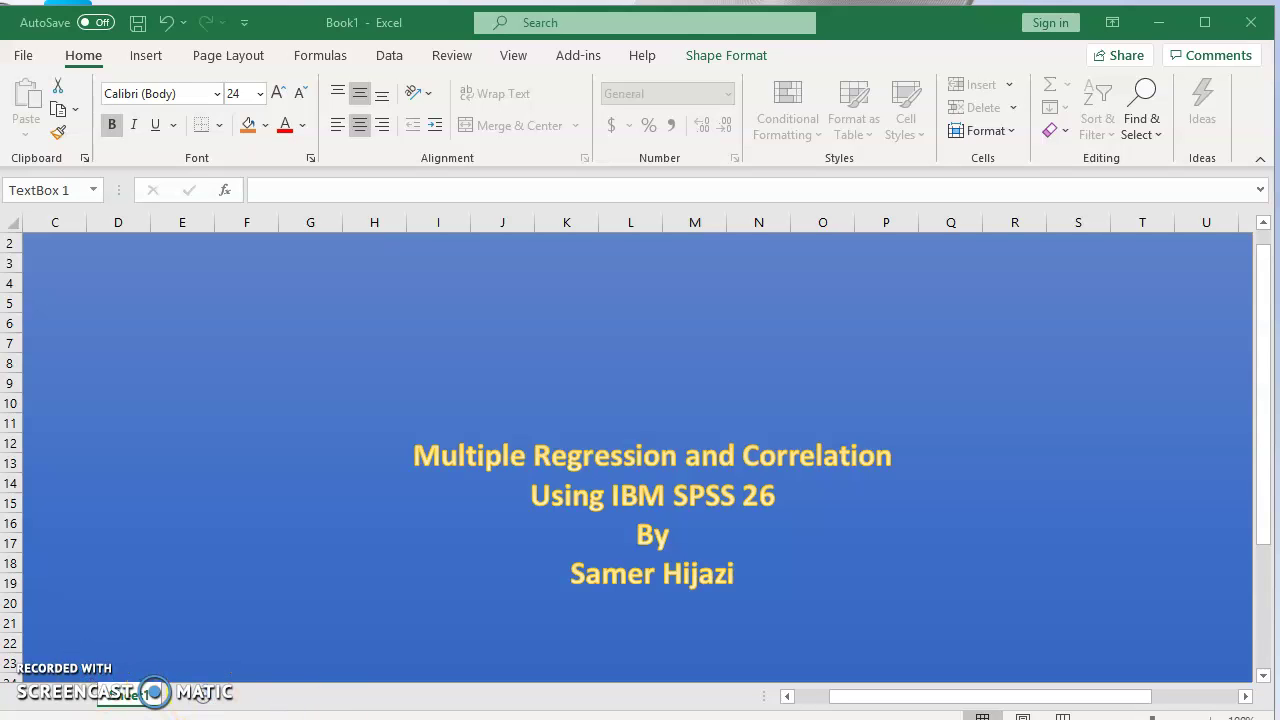
- Open the Linear Regression dialog for CLOCKS.sav from Analyze > Regression > Linear
{"action": "mouse_move", "coordinate": [347, 718]}
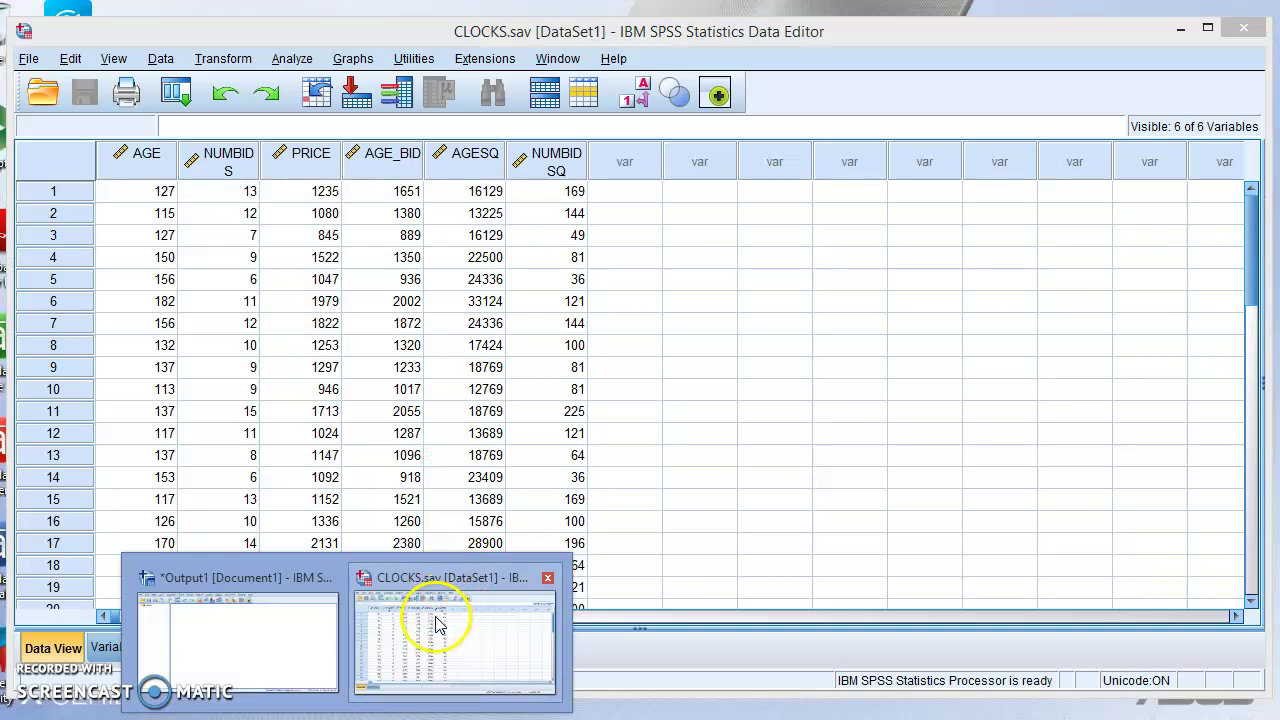
{"action": "left_click", "coordinate": [437, 615]}
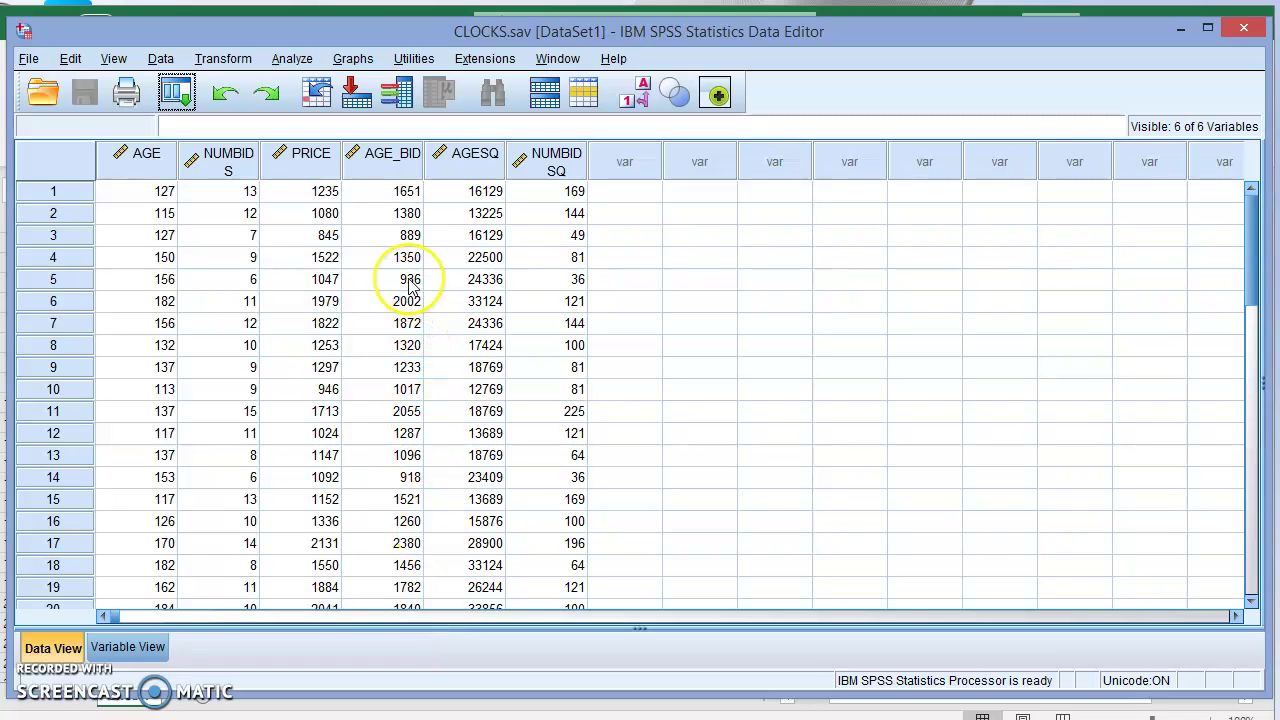
{"action": "left_click", "coordinate": [292, 60]}
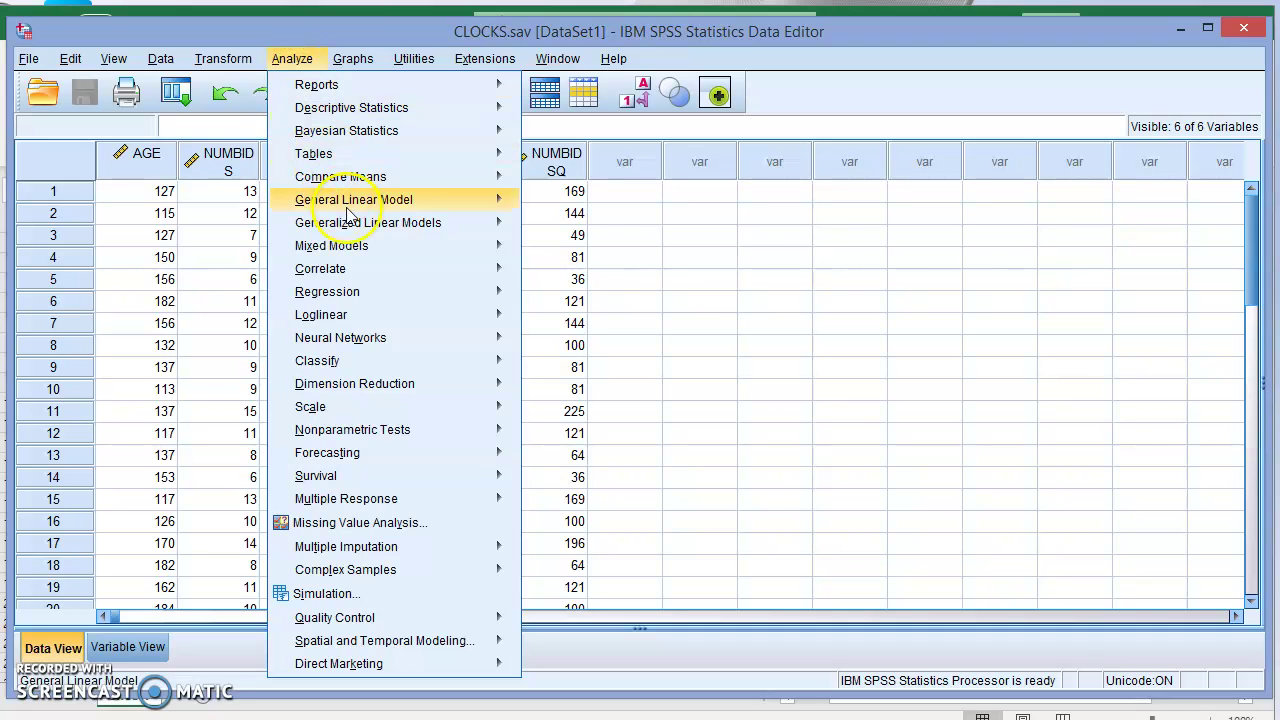
{"action": "mouse_move", "coordinate": [375, 298]}
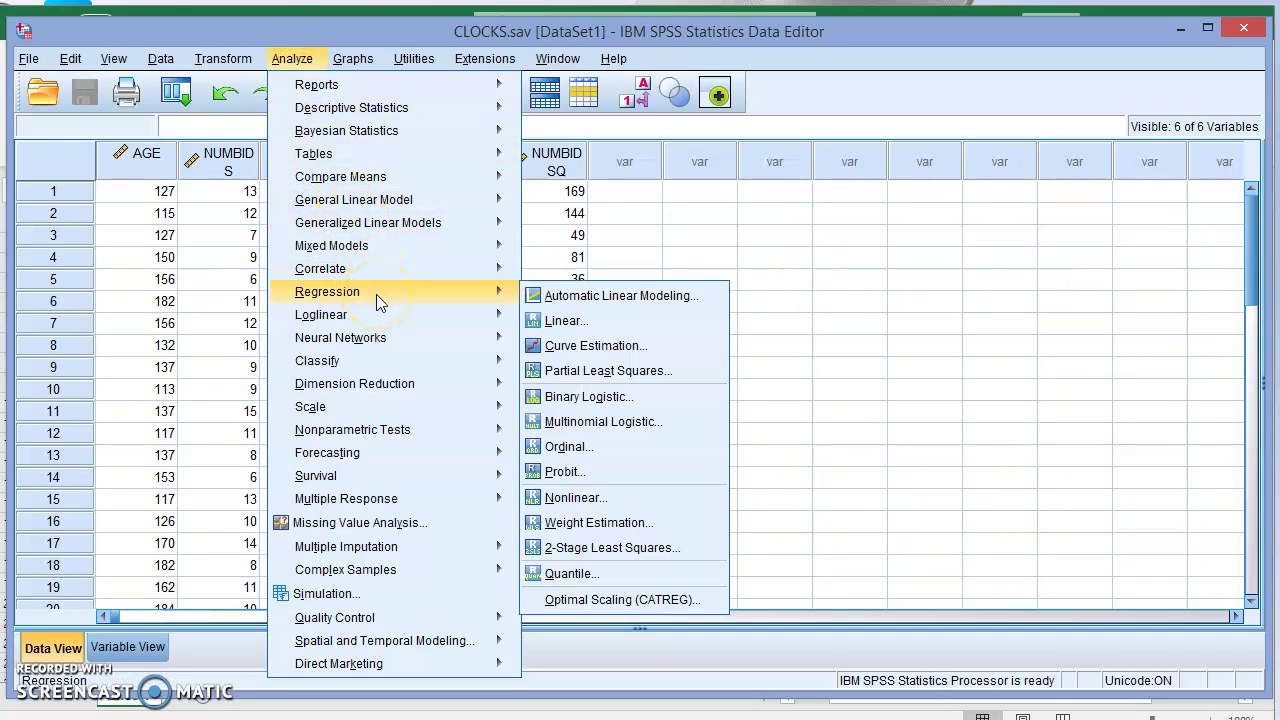
{"action": "left_click", "coordinate": [565, 323]}
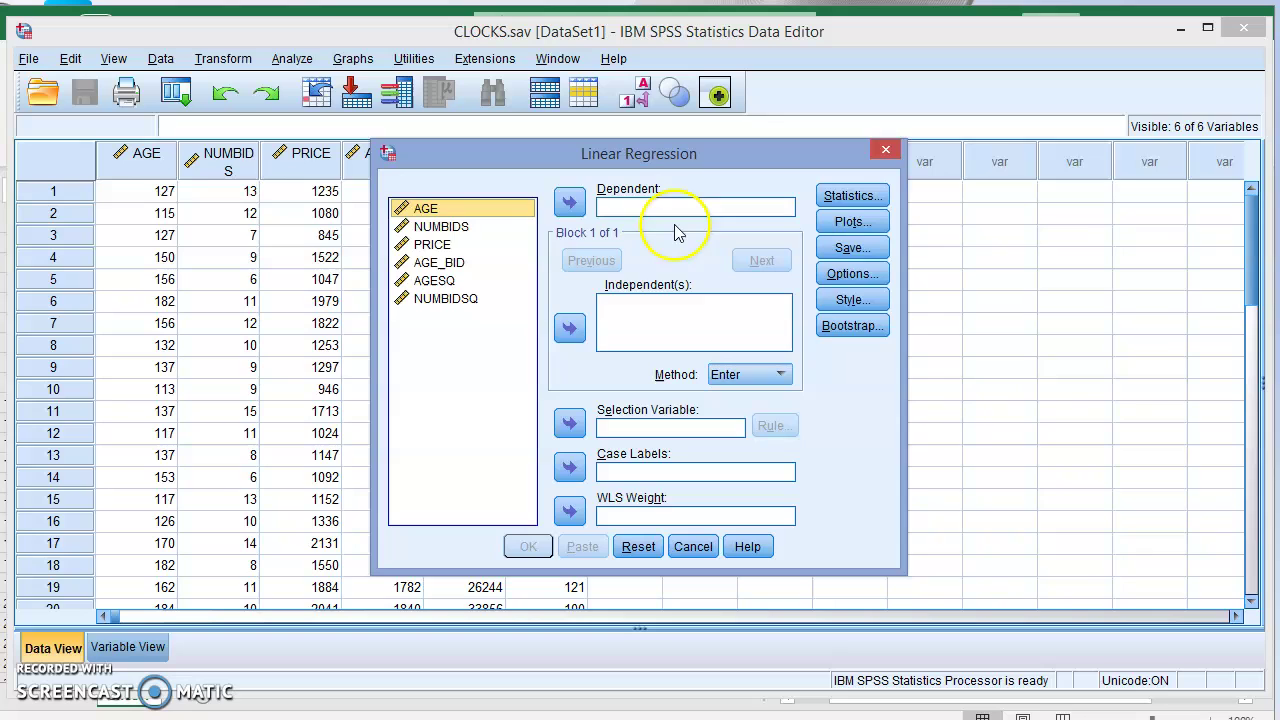
- Set PRICE as the dependent variable and AGE, NUMBIDS and AGE_BID as the independents
{"action": "left_click", "coordinate": [436, 245]}
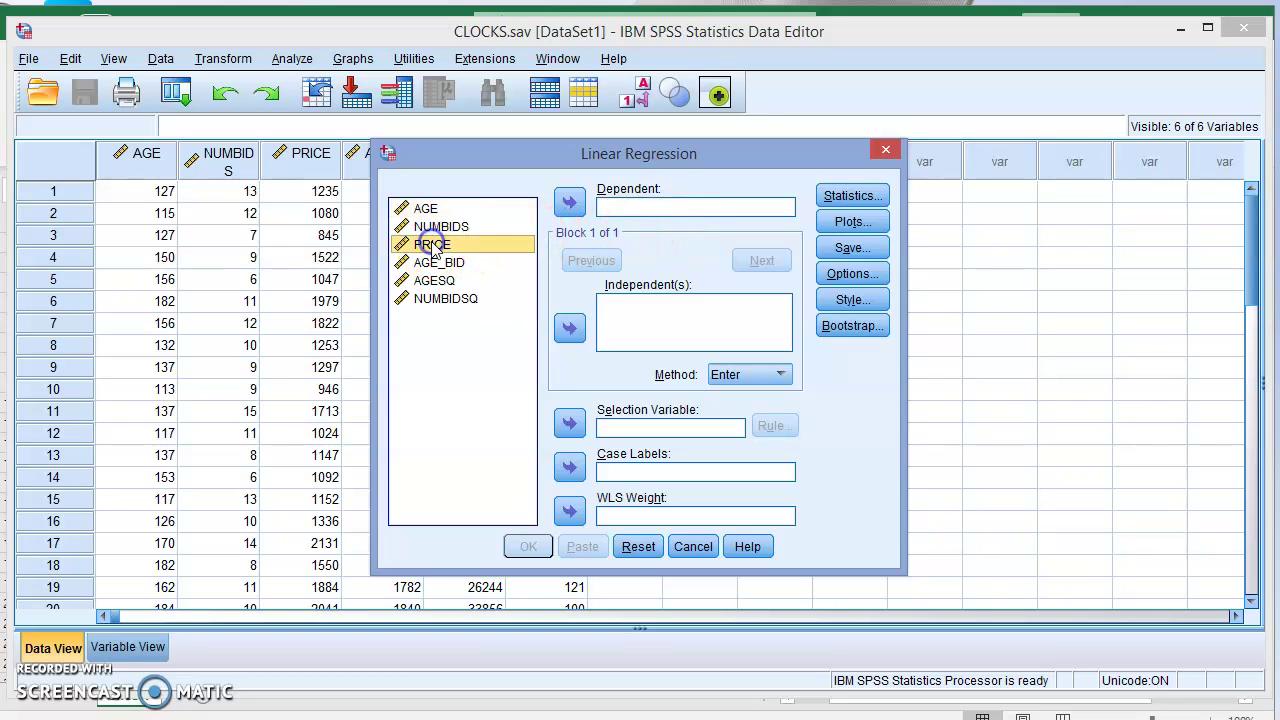
{"action": "left_click", "coordinate": [569, 203]}
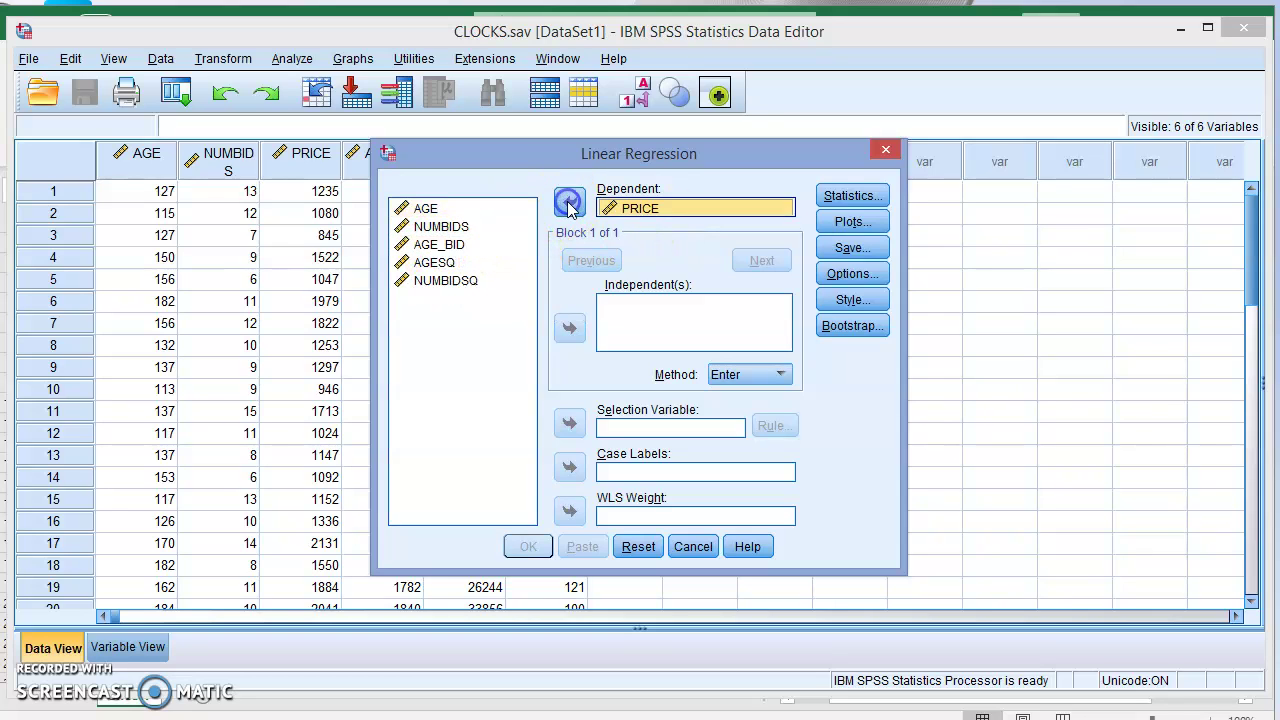
{"action": "left_click", "coordinate": [436, 213]}
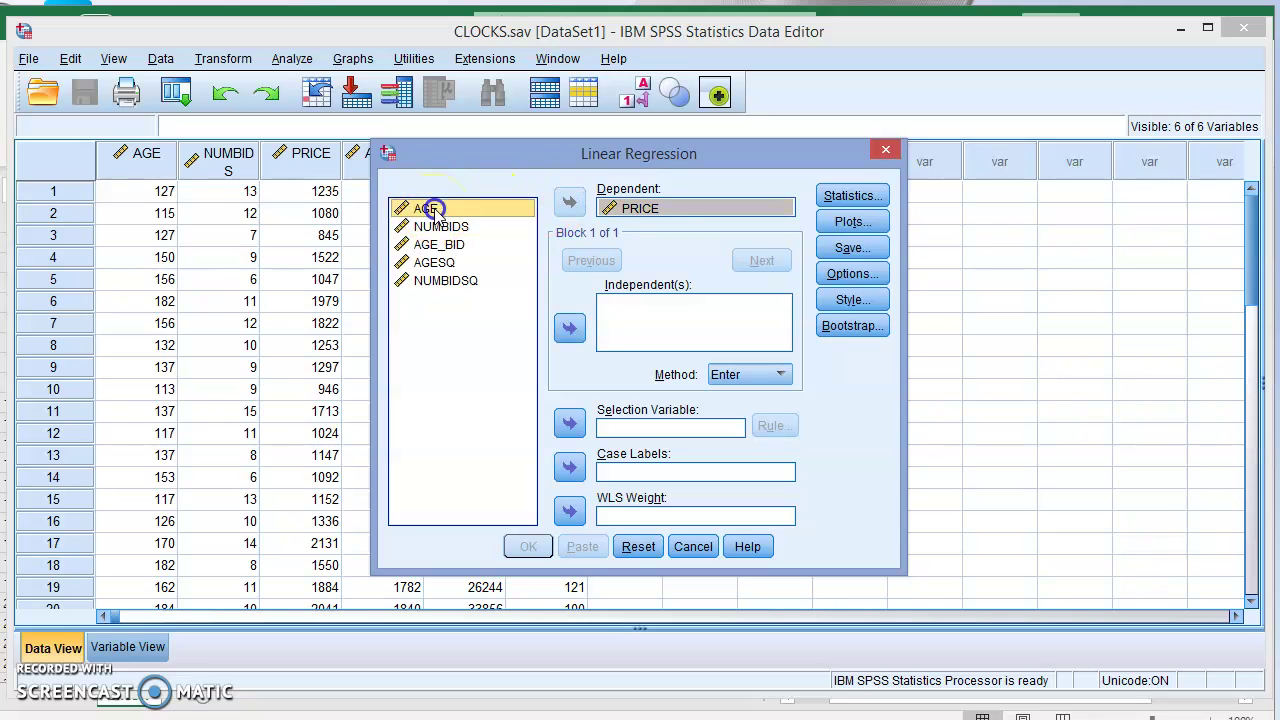
{"action": "left_click", "coordinate": [571, 328]}
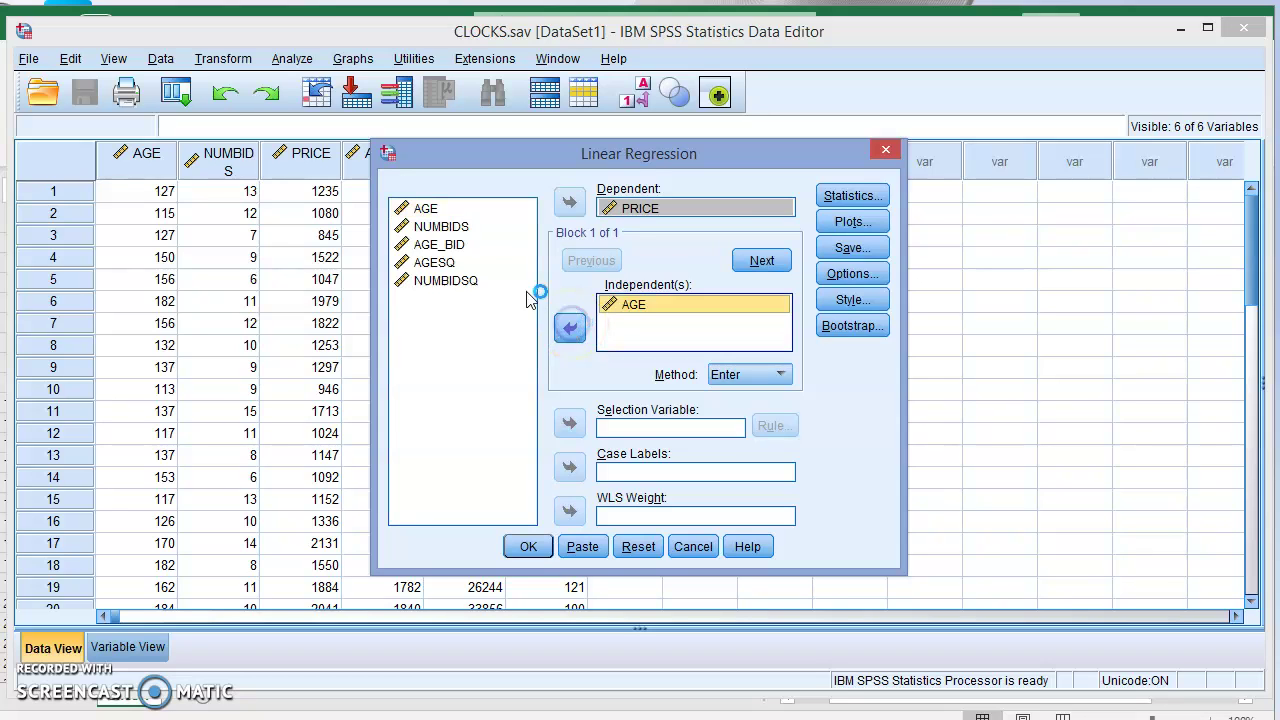
{"action": "left_click", "coordinate": [452, 226]}
{"action": "left_click", "coordinate": [570, 328]}
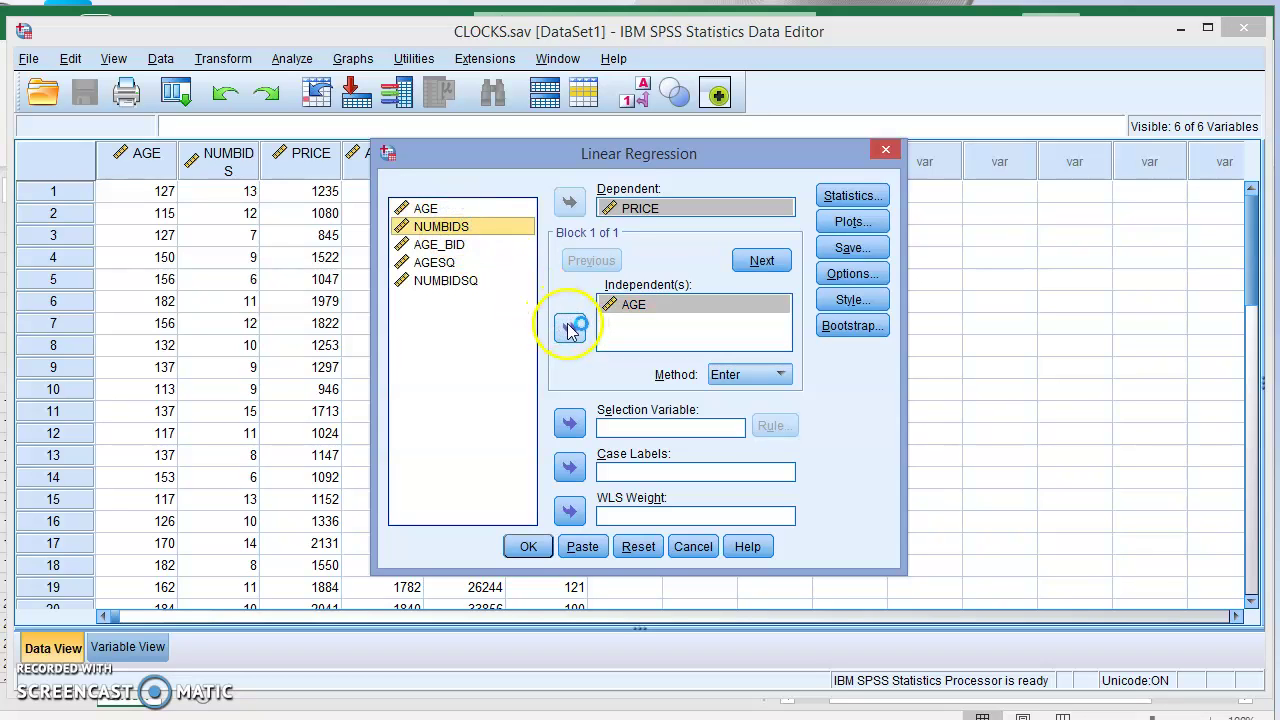
{"action": "left_click", "coordinate": [464, 246]}
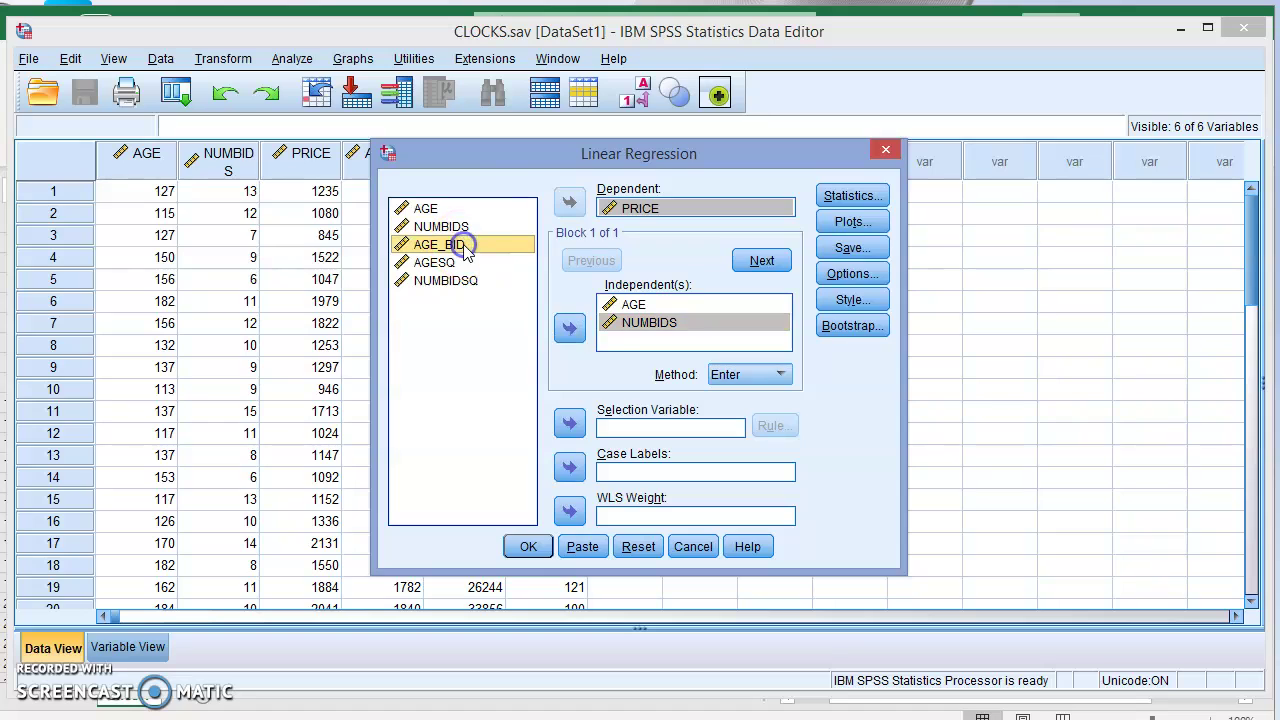
{"action": "left_click", "coordinate": [570, 328]}
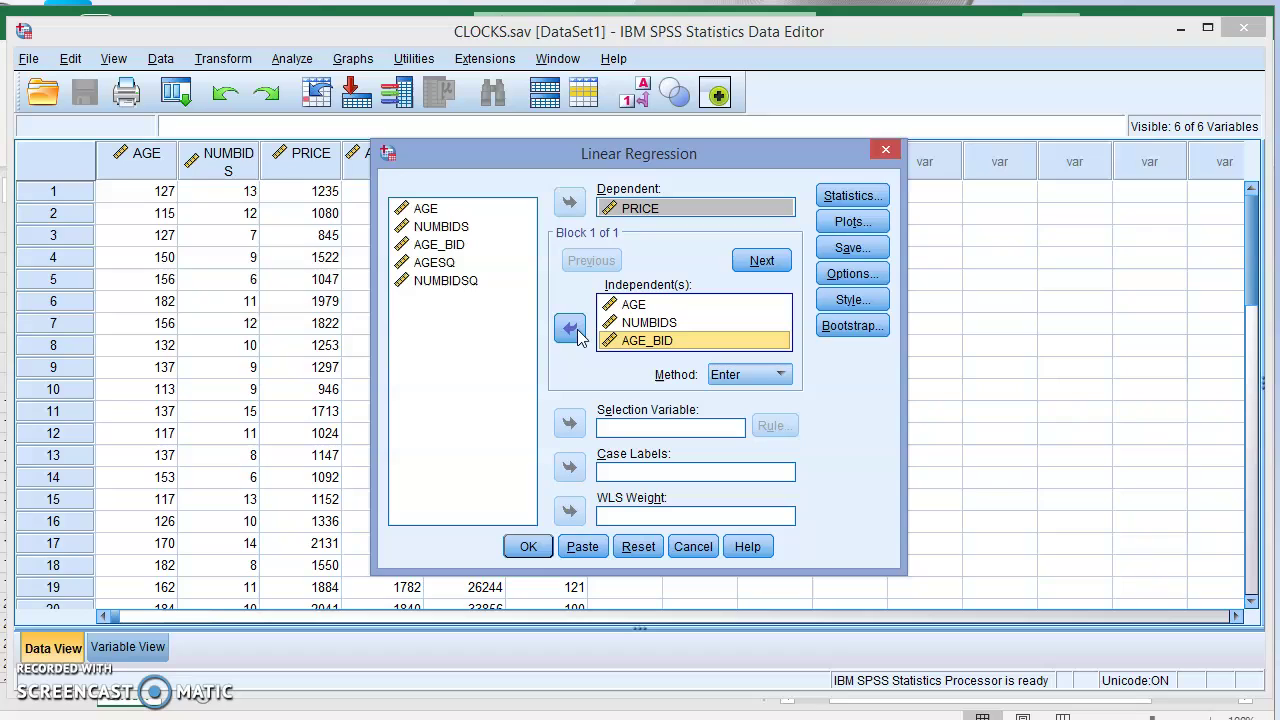
{"action": "left_click", "coordinate": [577, 332]}
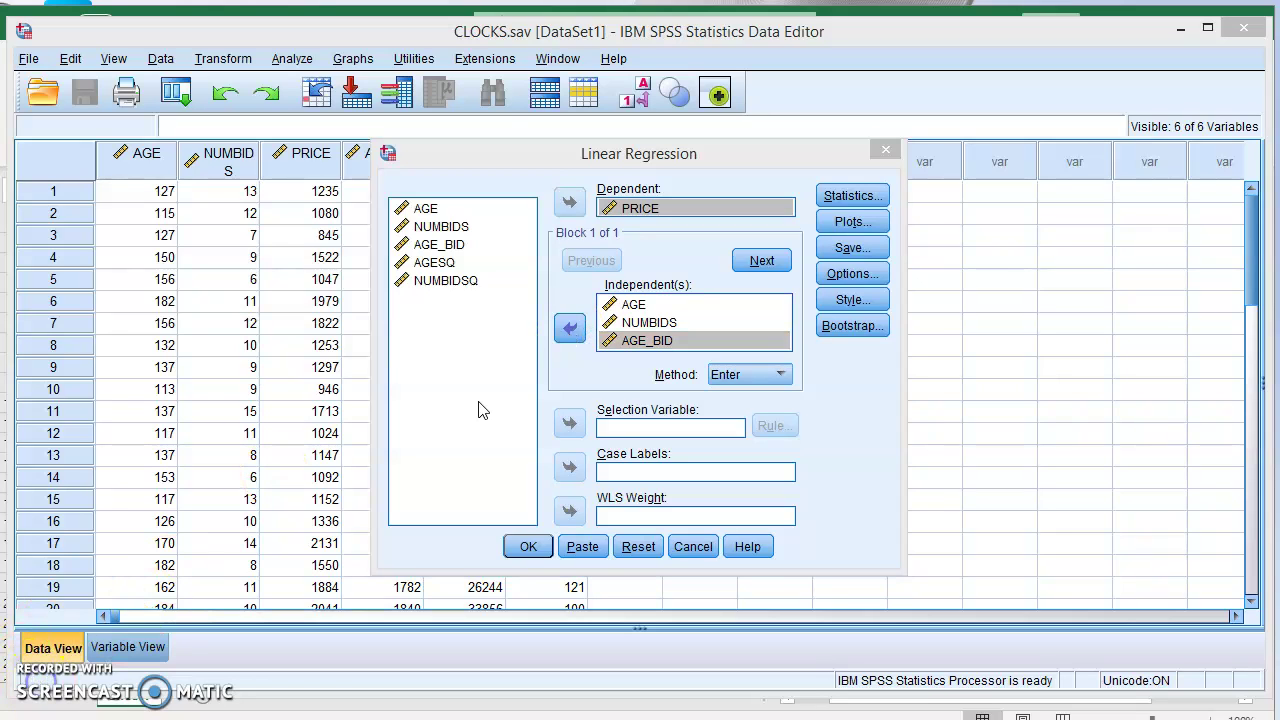
{"action": "left_click", "coordinate": [769, 374]}
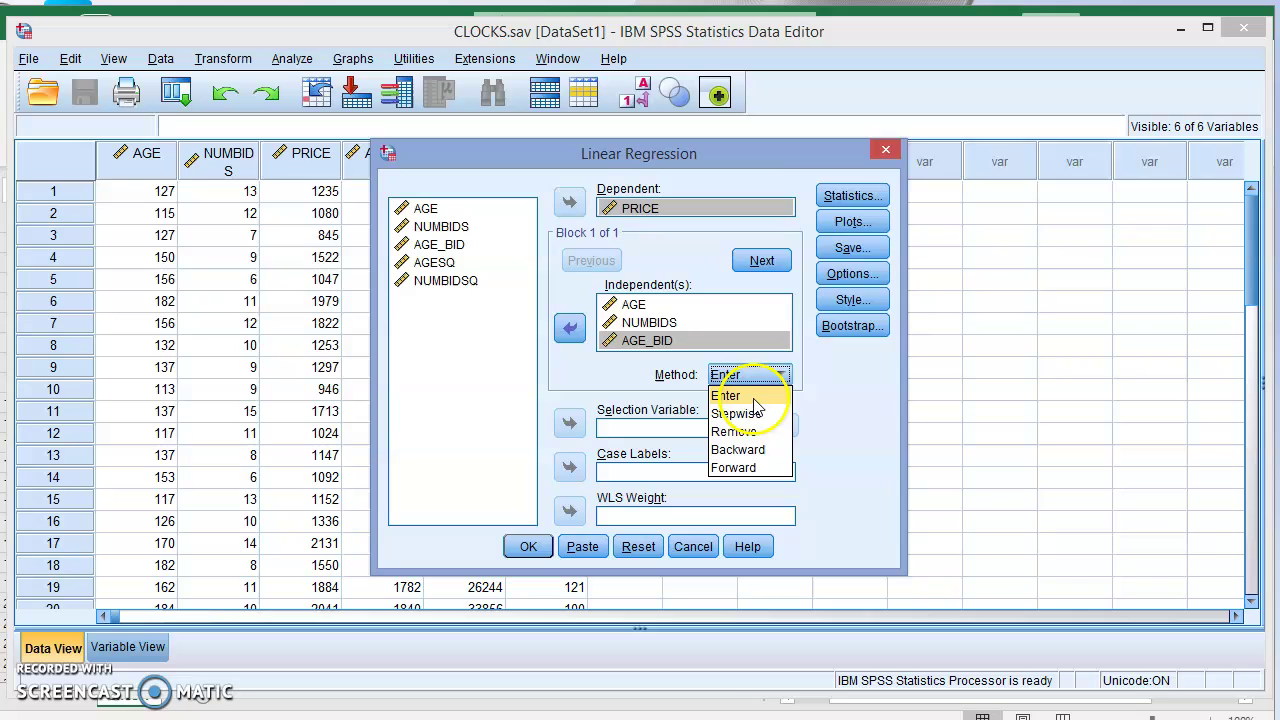
{"action": "left_click", "coordinate": [745, 396]}
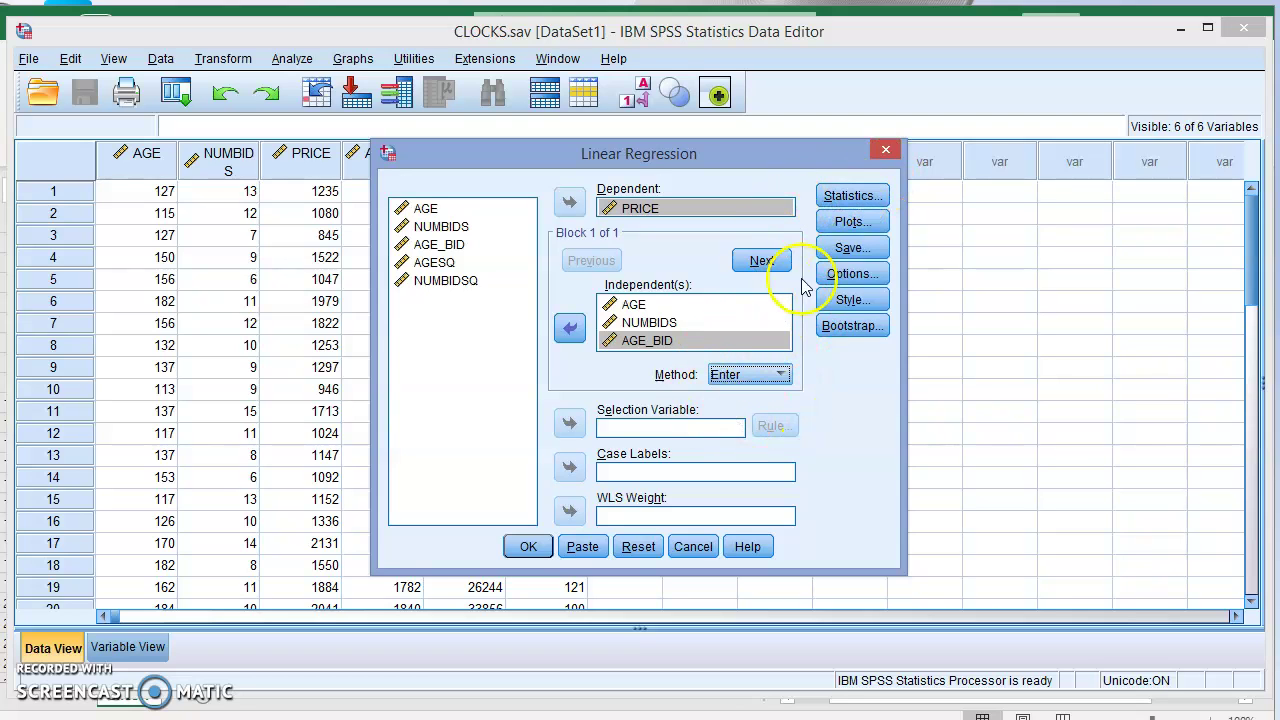
{"action": "left_click", "coordinate": [849, 198]}
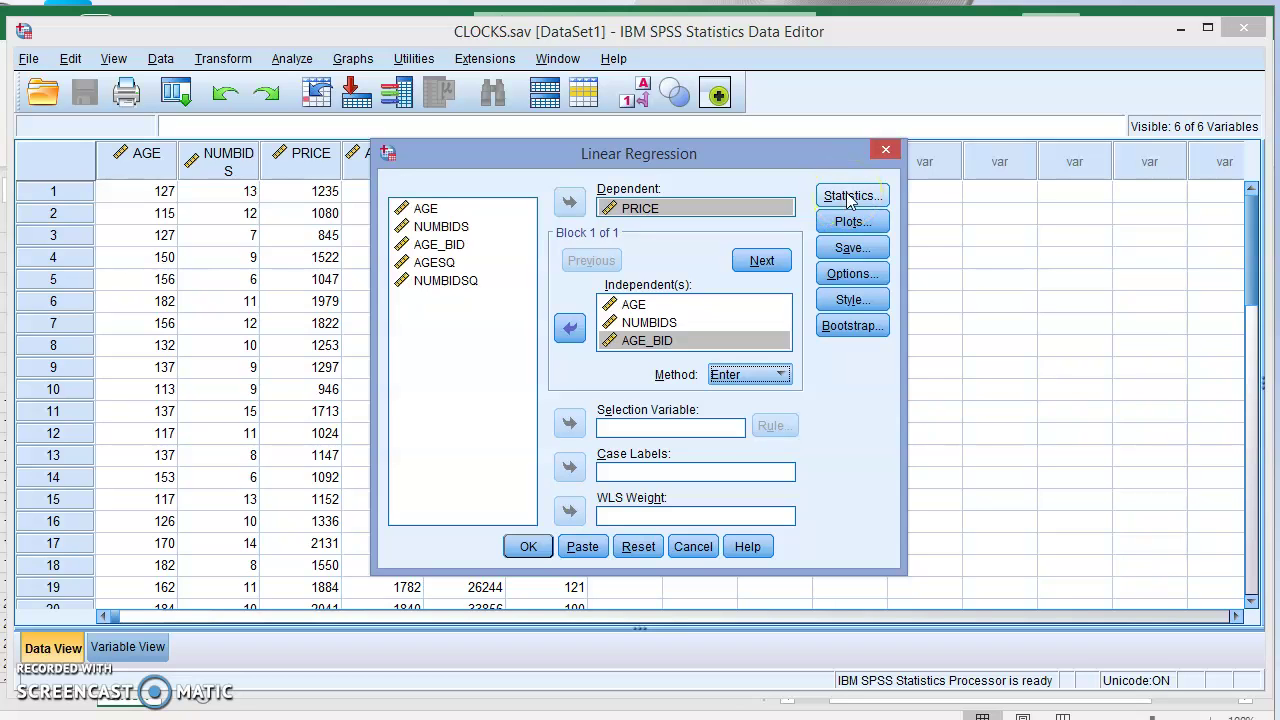
- Tick Confidence intervals, Descriptives and R squared change in the regression Statistics options
{"action": "left_click", "coordinate": [849, 198]}
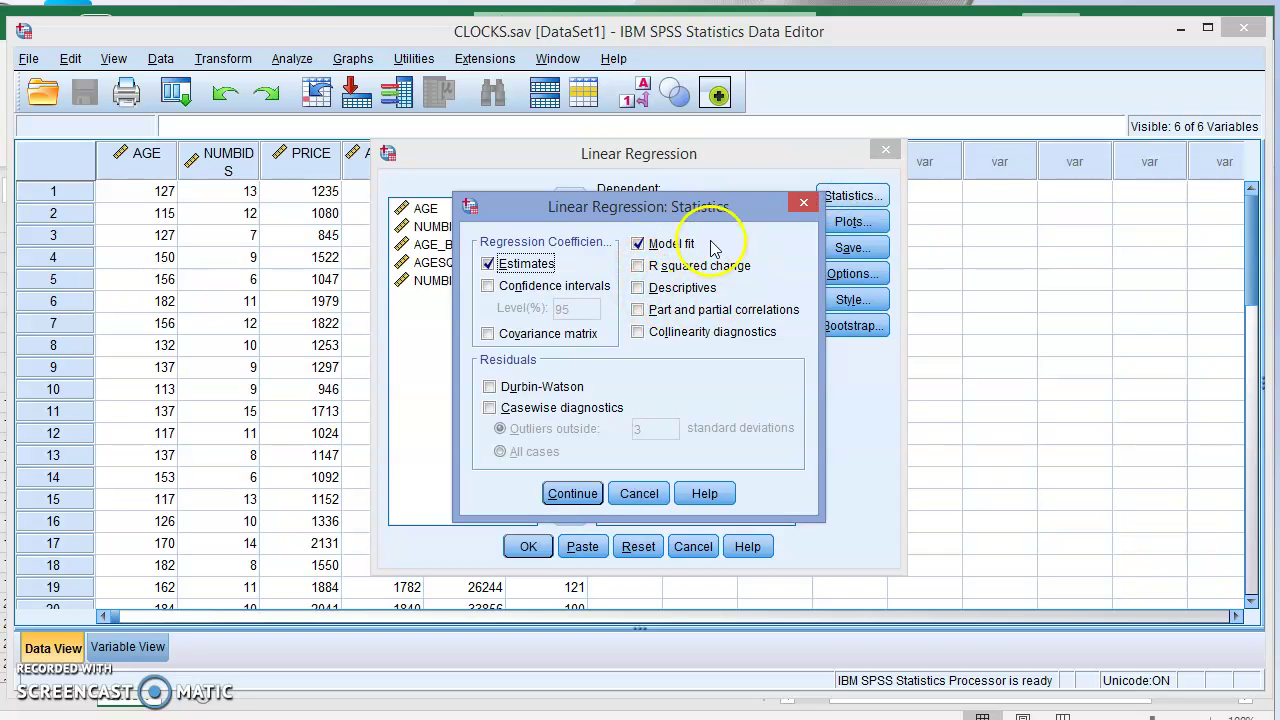
{"action": "left_click", "coordinate": [488, 287]}
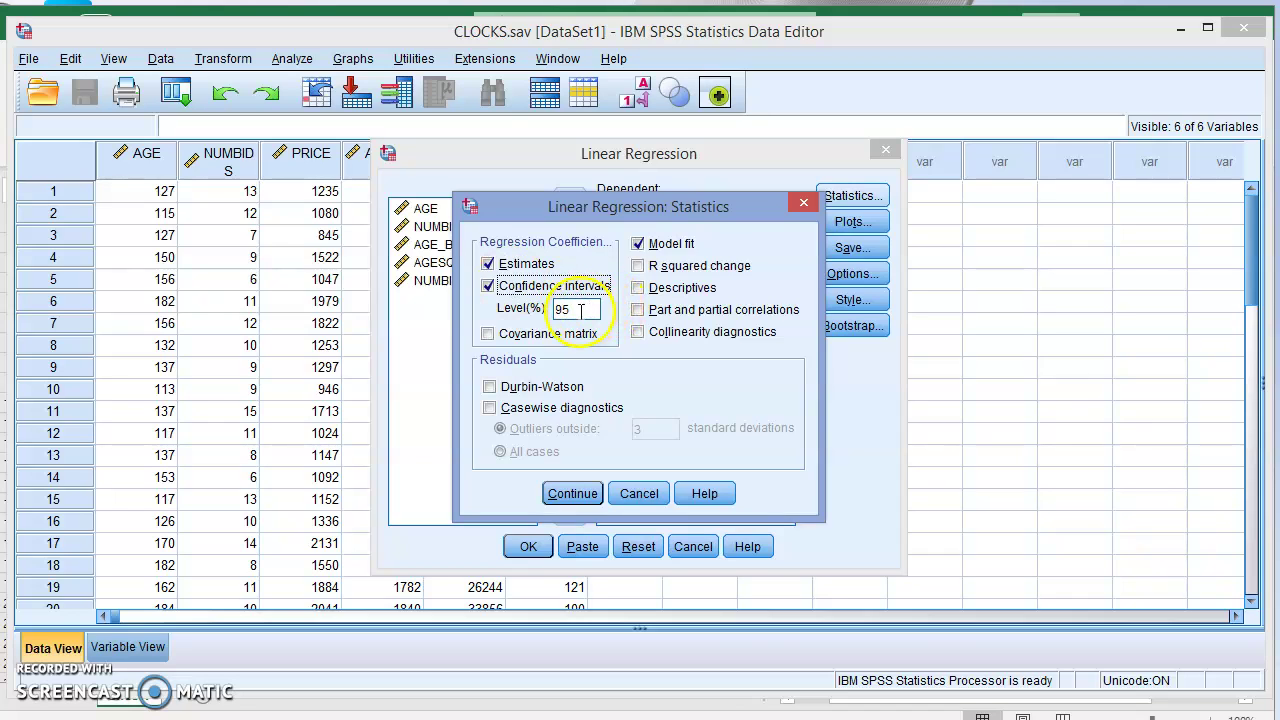
{"action": "left_click", "coordinate": [638, 288]}
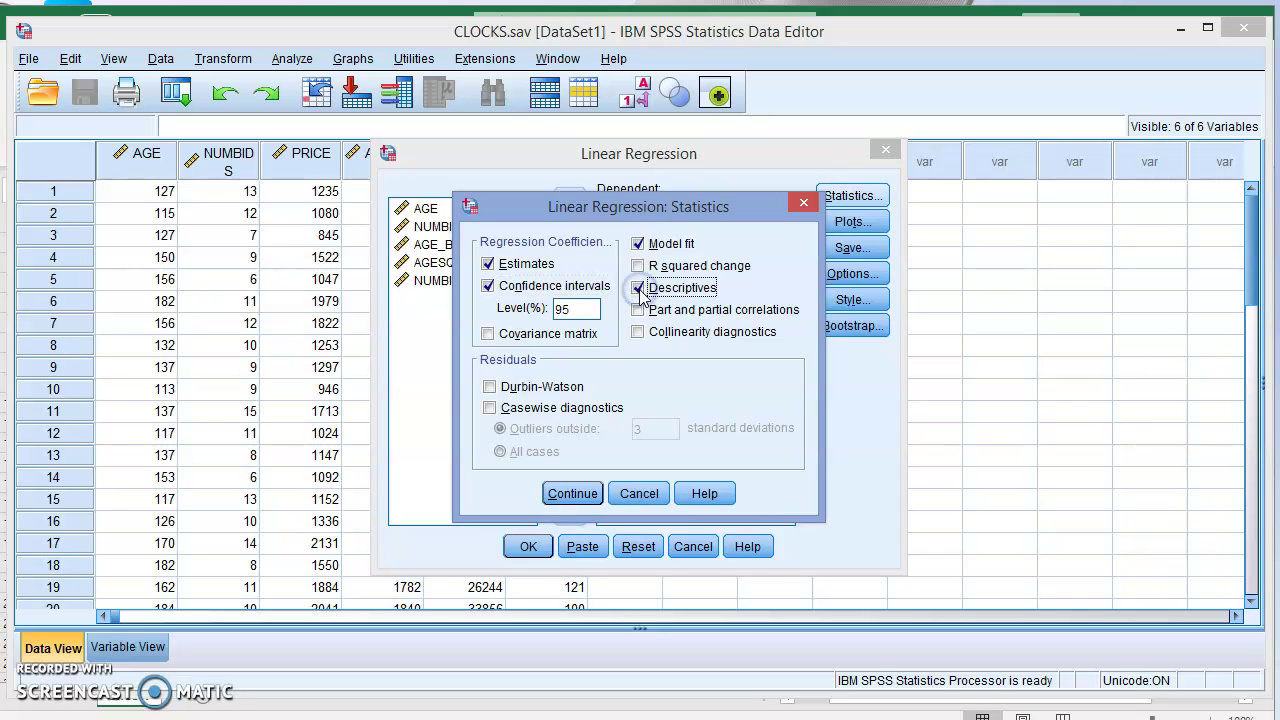
{"action": "left_click", "coordinate": [638, 266]}
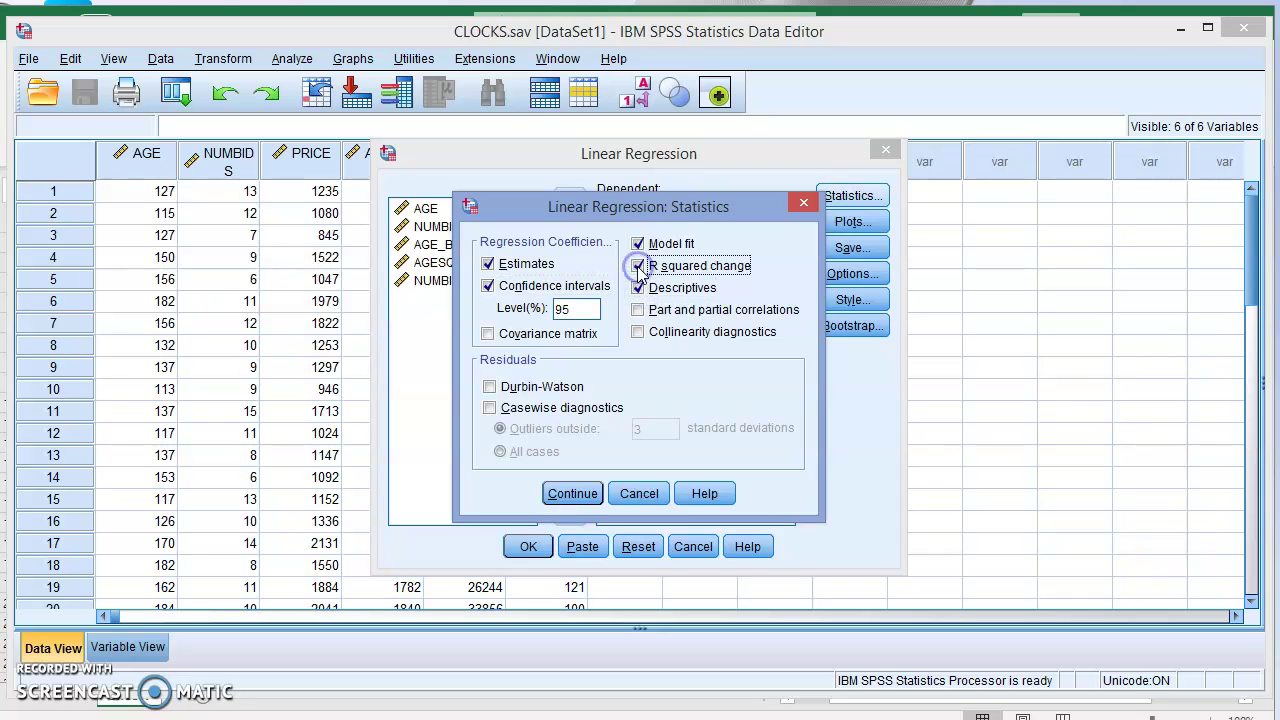
{"action": "left_click", "coordinate": [573, 494]}
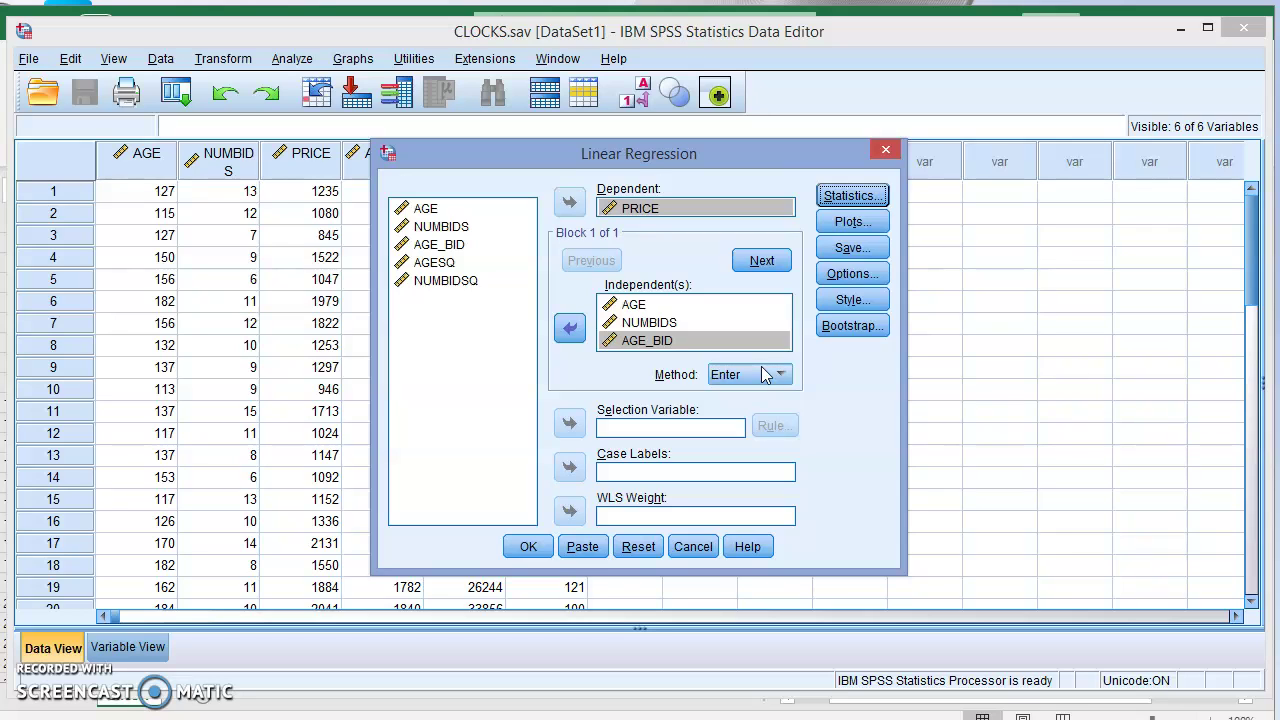
- Save 95% mean prediction intervals and S.E. of mean predictions as new variables
{"action": "left_click", "coordinate": [848, 250]}
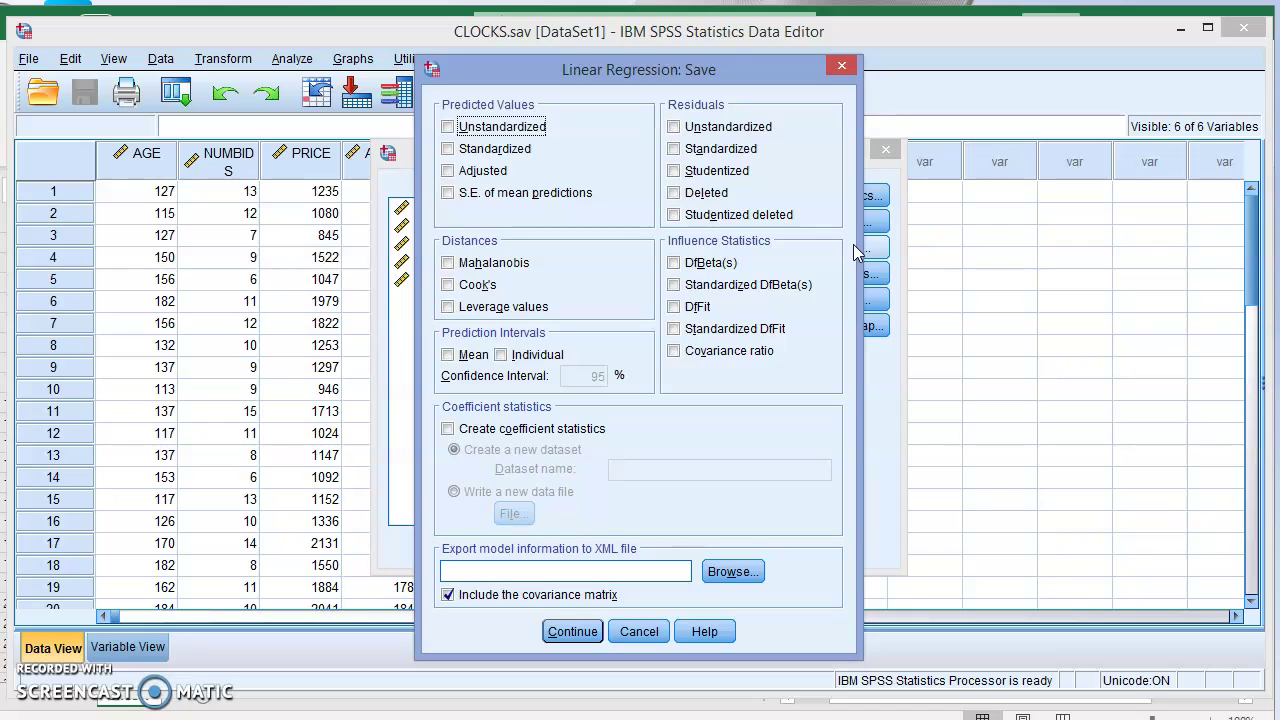
{"action": "left_click", "coordinate": [448, 356]}
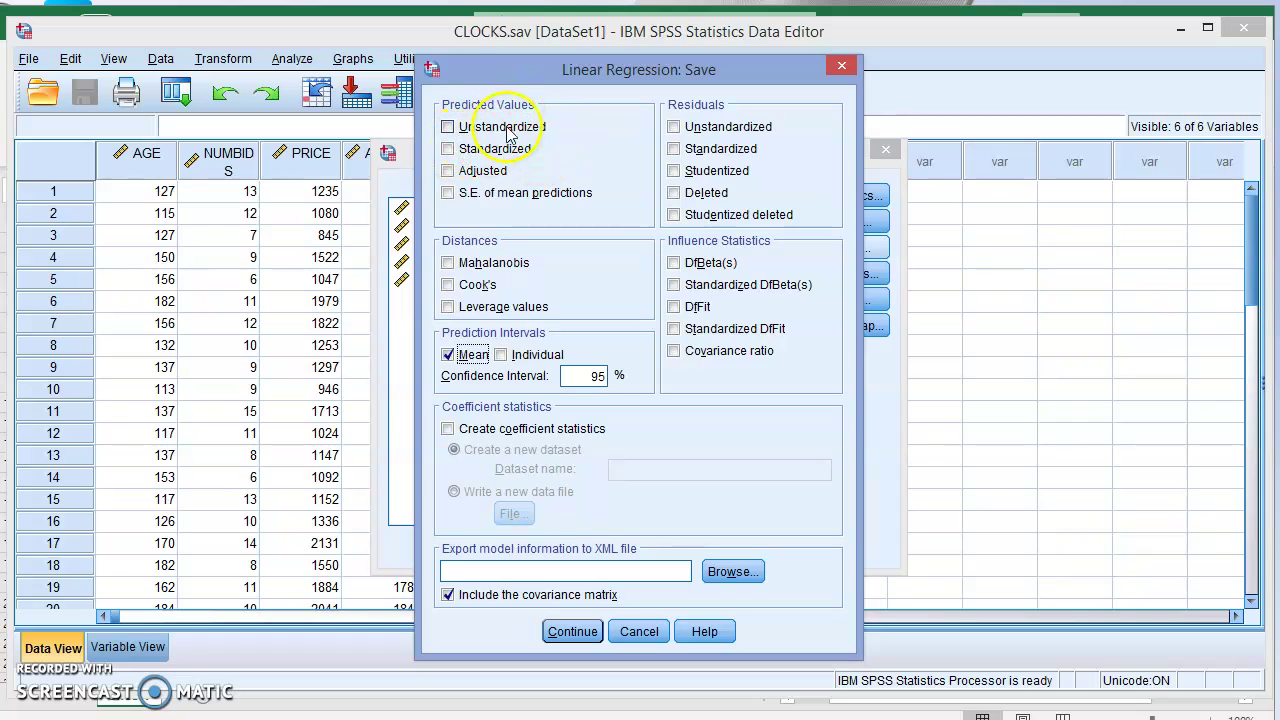
{"action": "left_click", "coordinate": [448, 193]}
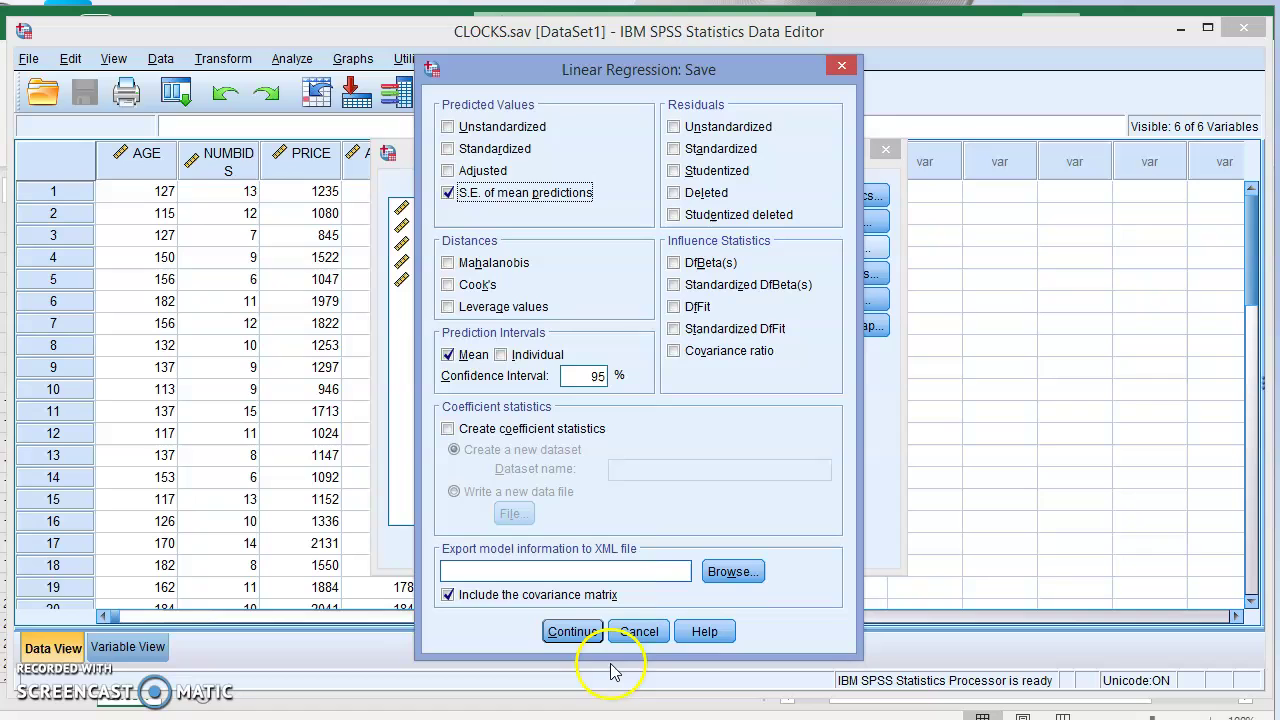
{"action": "left_click", "coordinate": [589, 640]}
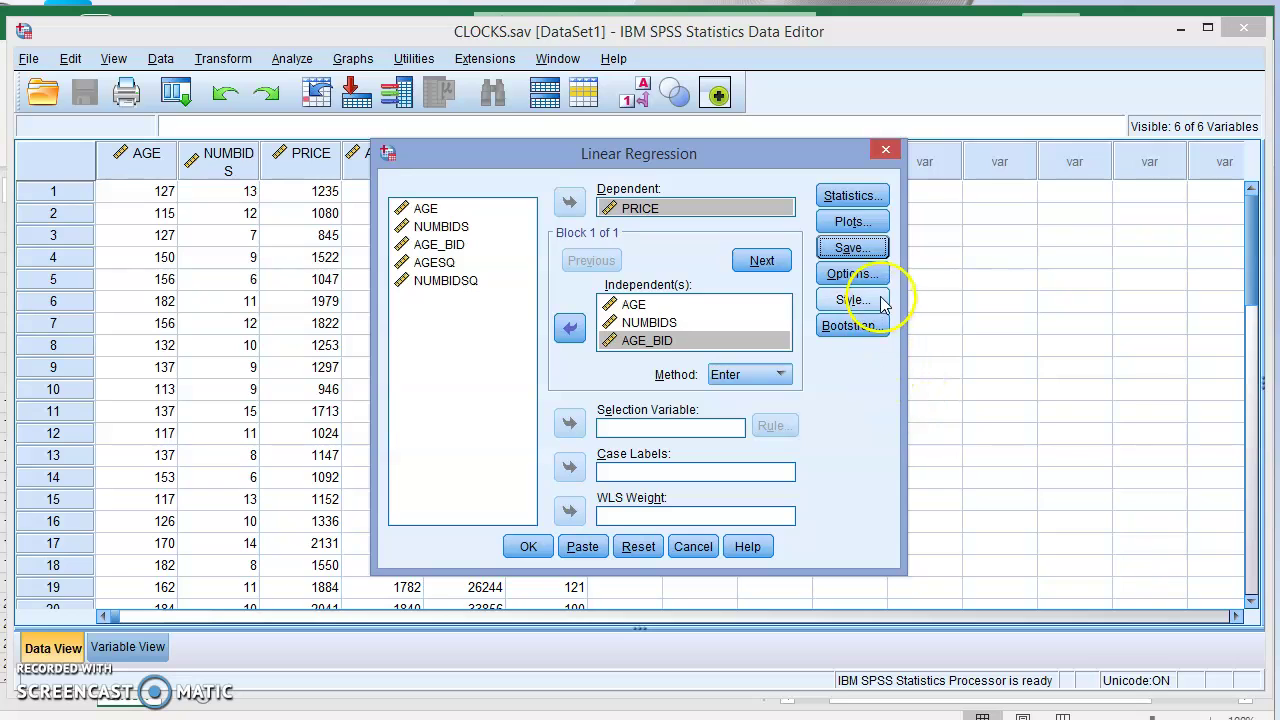
{"action": "left_click", "coordinate": [850, 222]}
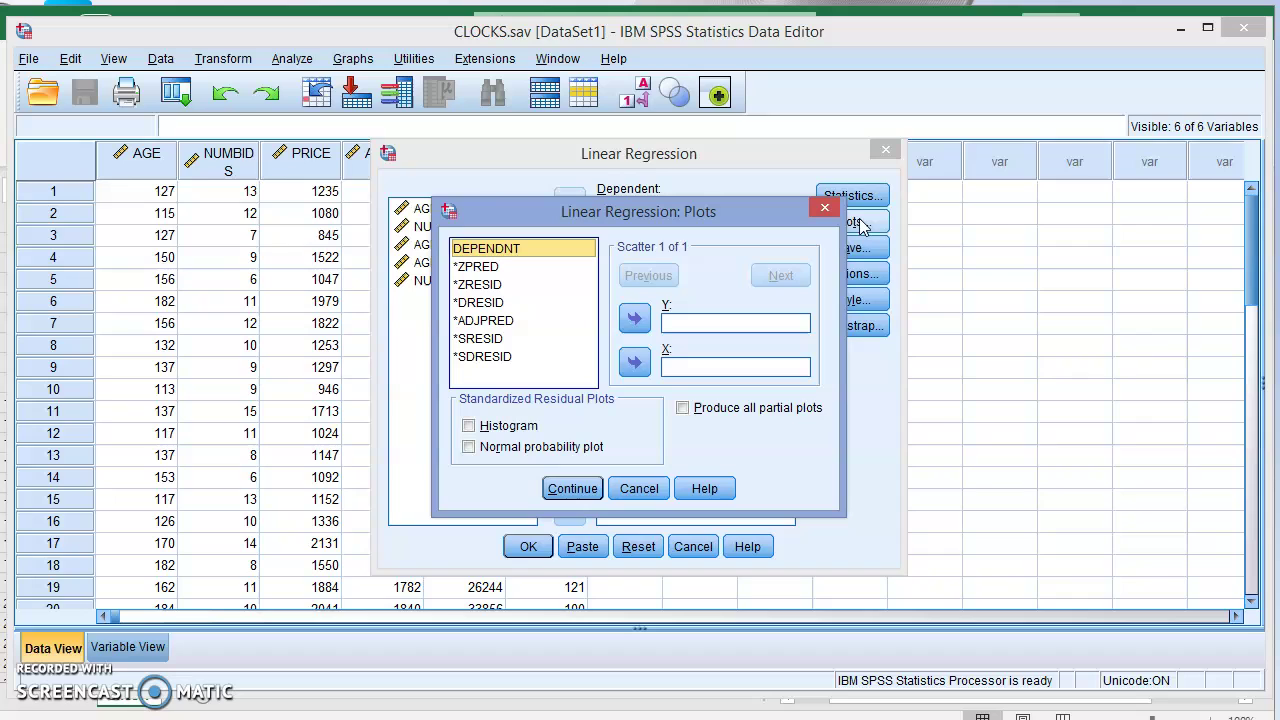
- Plot *ZRESID (Y) against *ZPRED (X), and add a residual histogram and normal probability plot
{"action": "left_click", "coordinate": [488, 267]}
{"action": "left_click", "coordinate": [634, 317]}
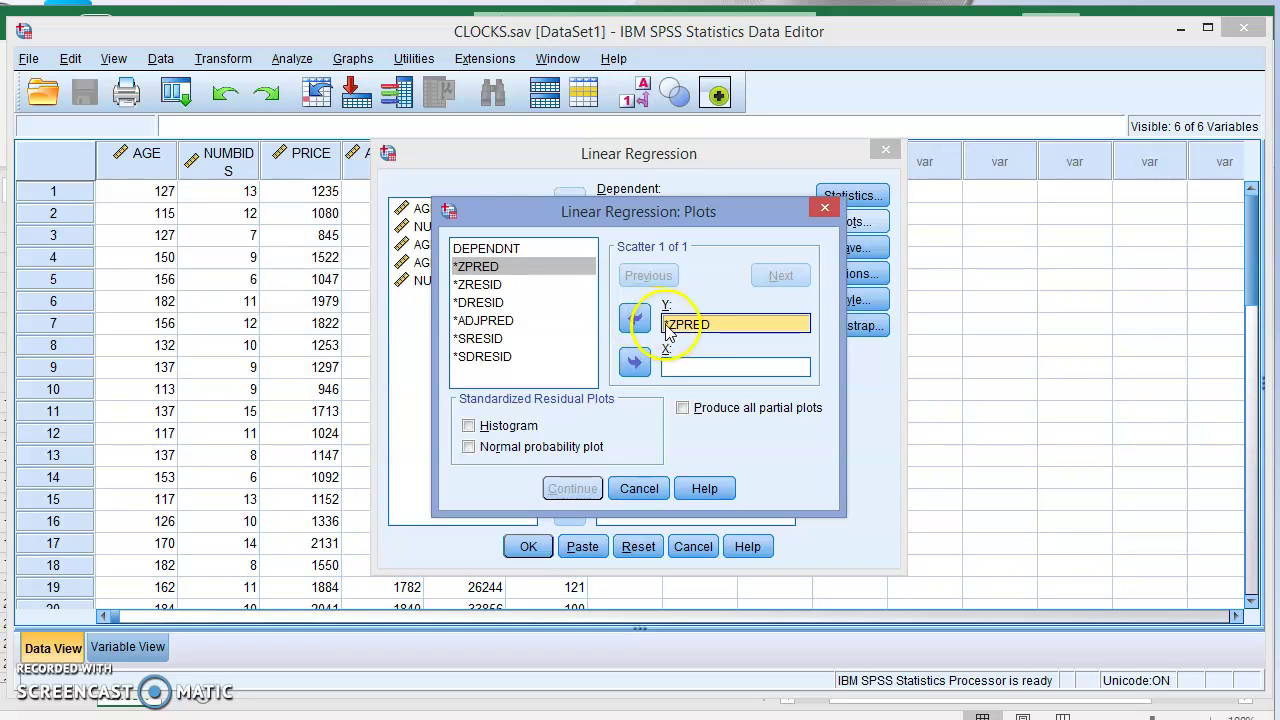
{"action": "left_click", "coordinate": [634, 317]}
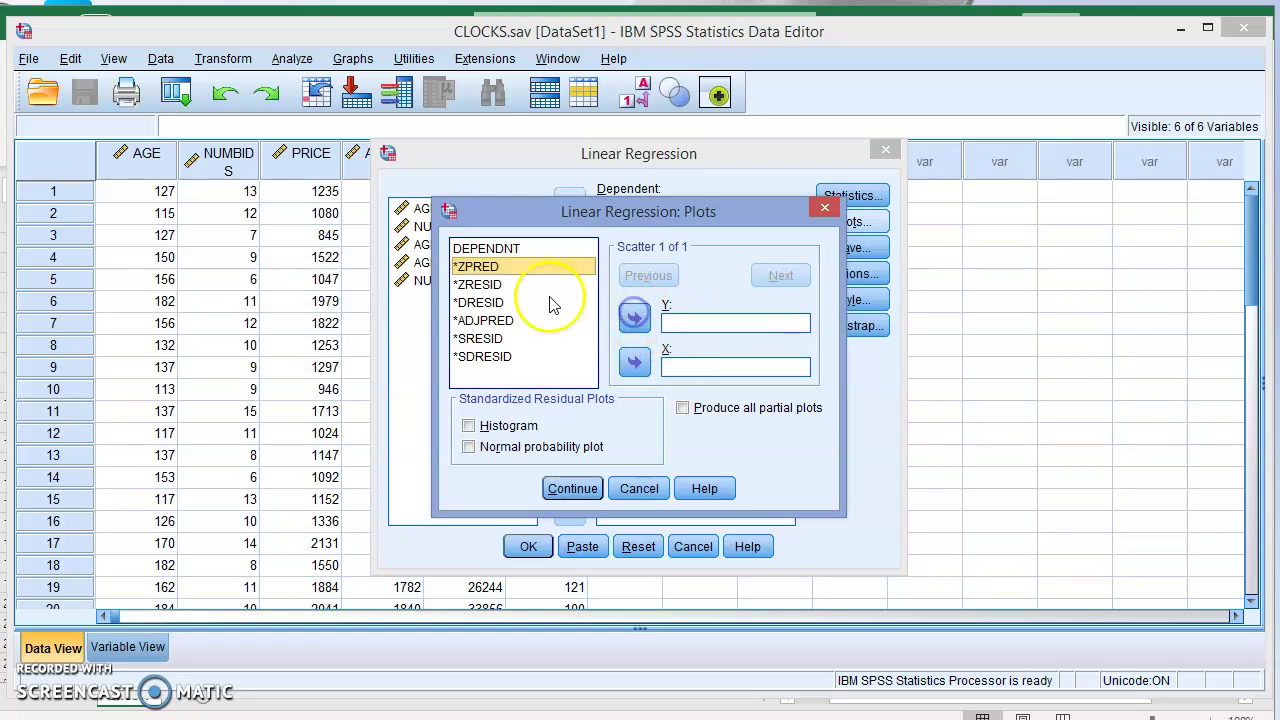
{"action": "left_click", "coordinate": [500, 285]}
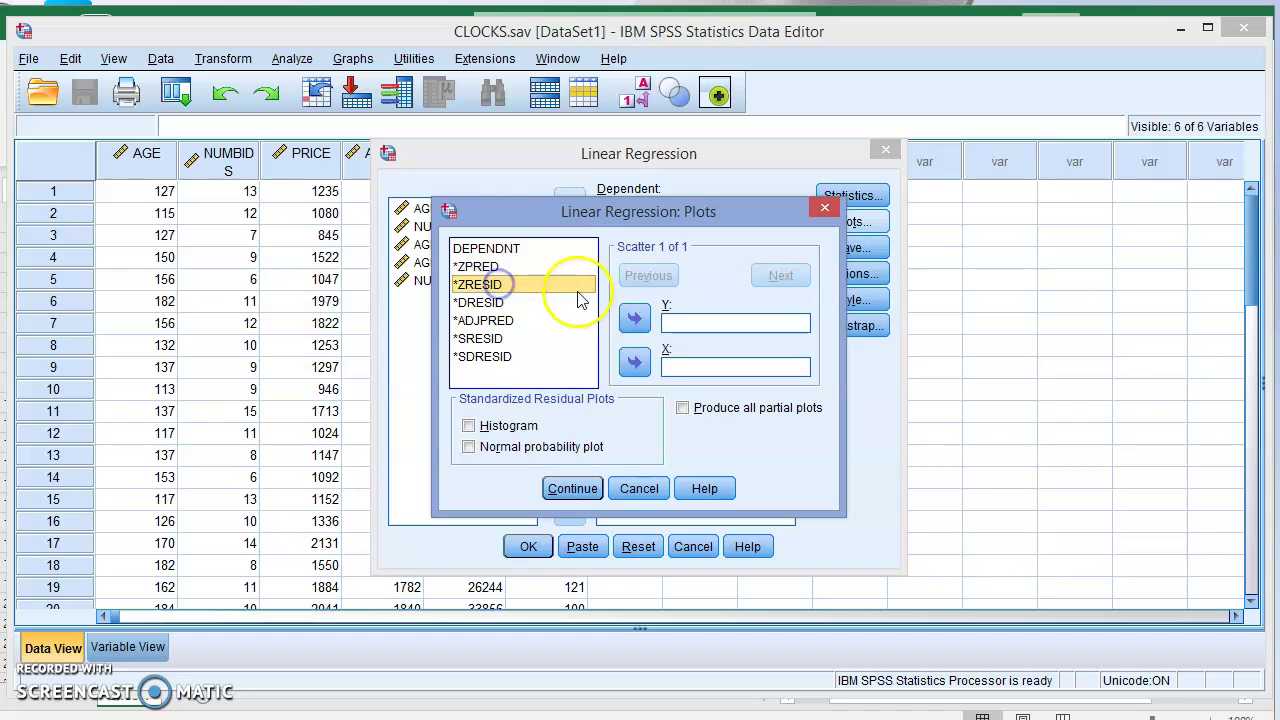
{"action": "left_click", "coordinate": [634, 317]}
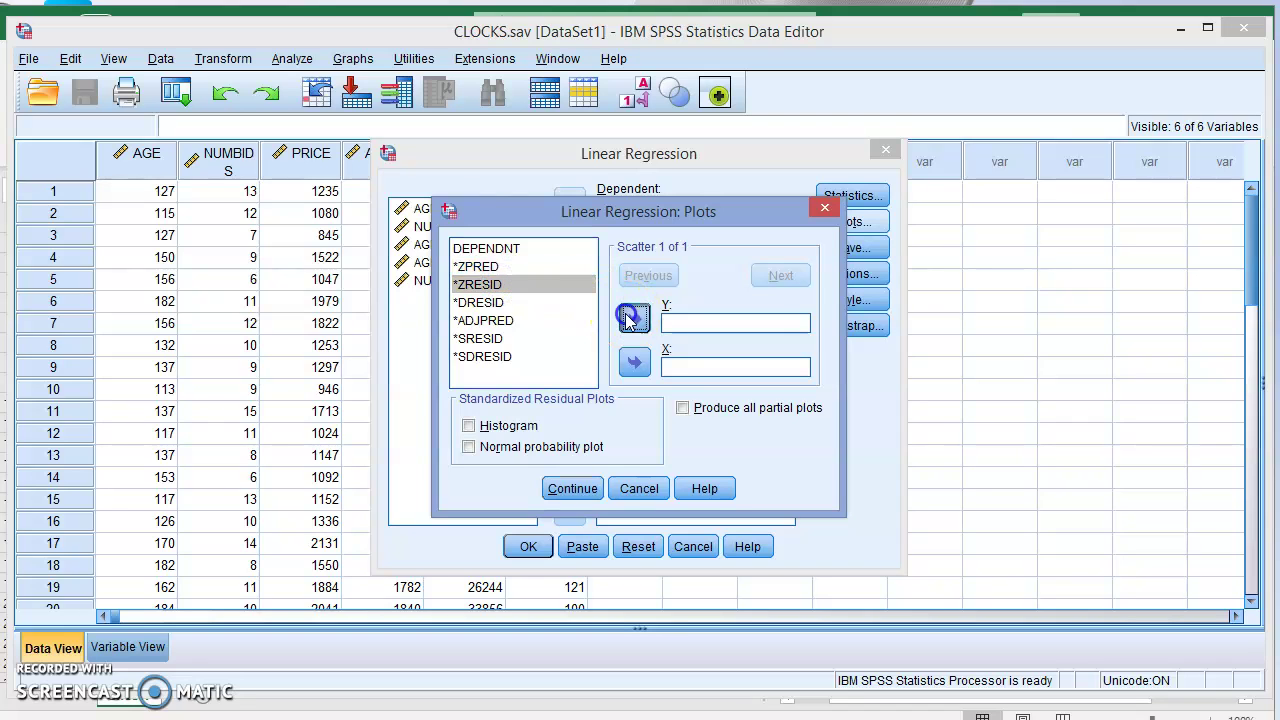
{"action": "left_click", "coordinate": [478, 266]}
{"action": "left_click", "coordinate": [634, 364]}
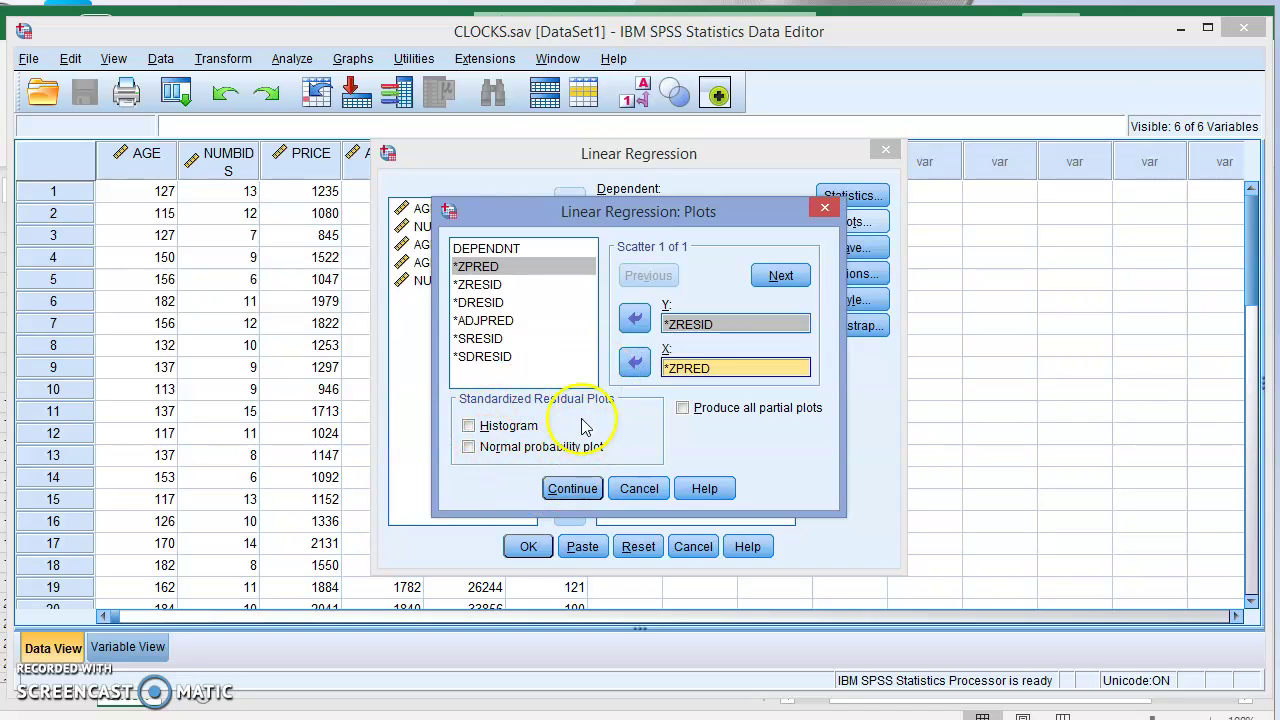
{"action": "left_click", "coordinate": [469, 426]}
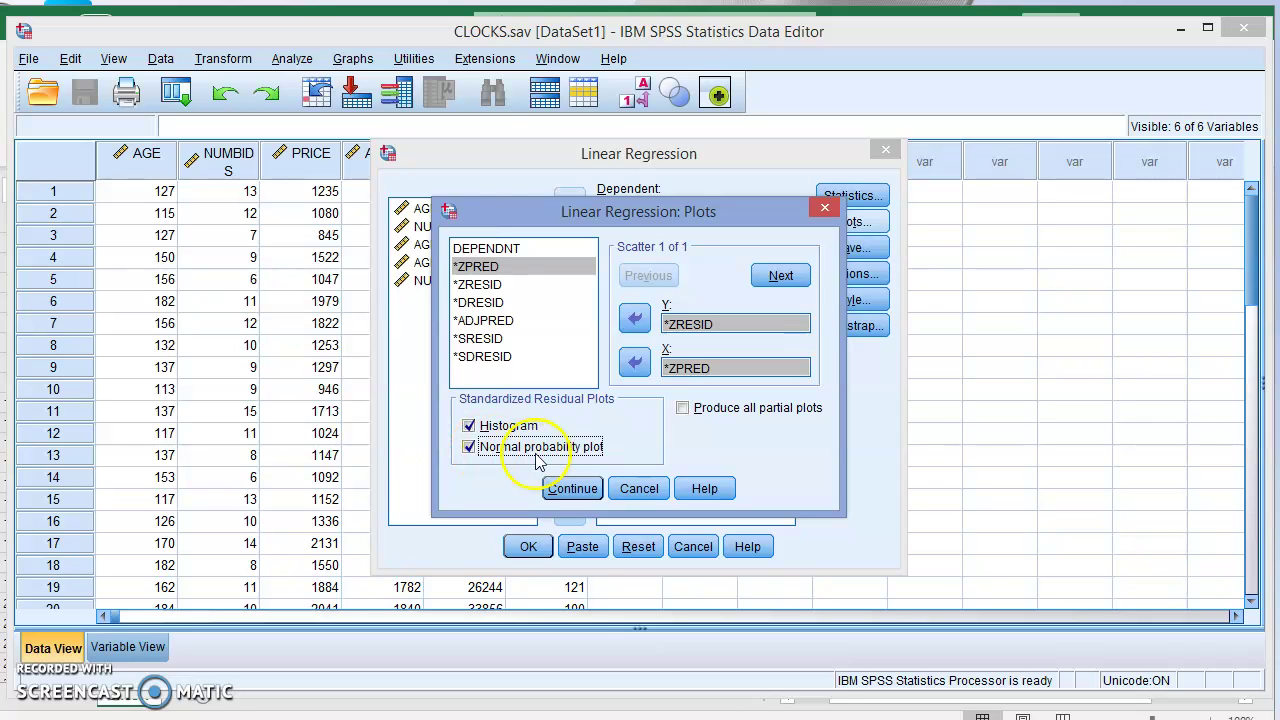
{"action": "left_click", "coordinate": [588, 489]}
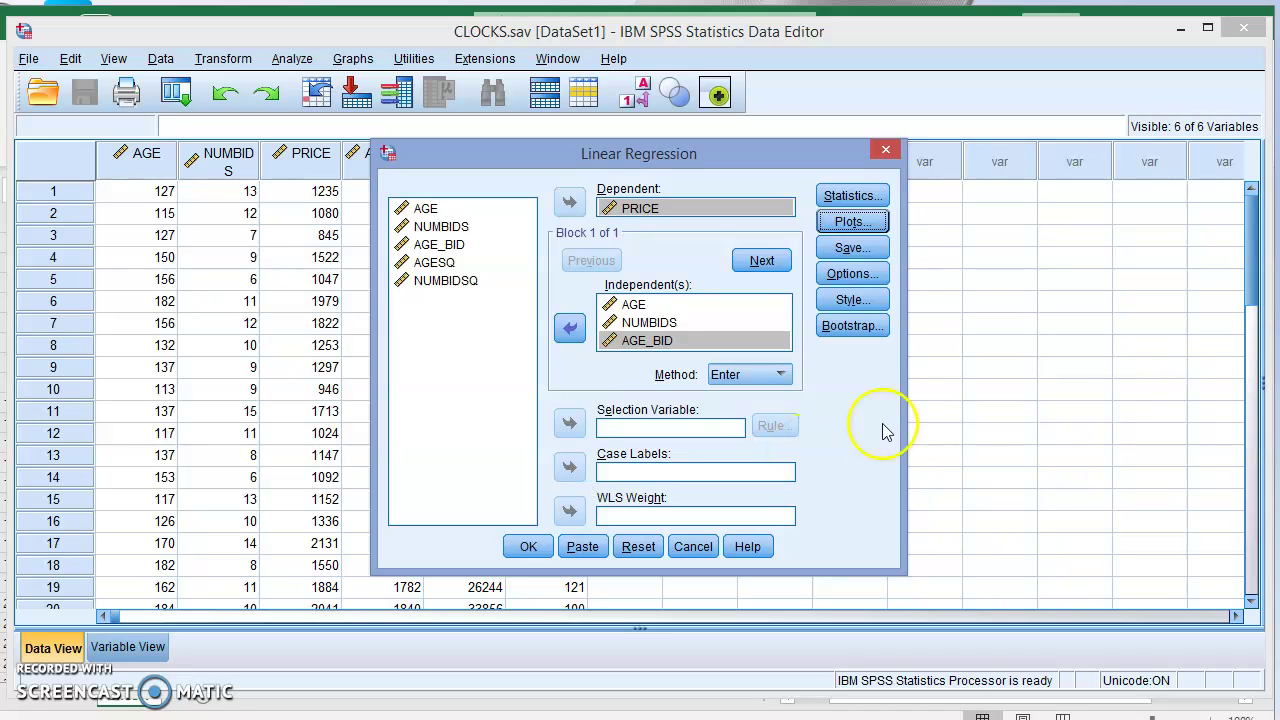
- Leave the Options and Style settings unchanged and run the regression of PRICE
{"action": "left_click", "coordinate": [853, 275]}
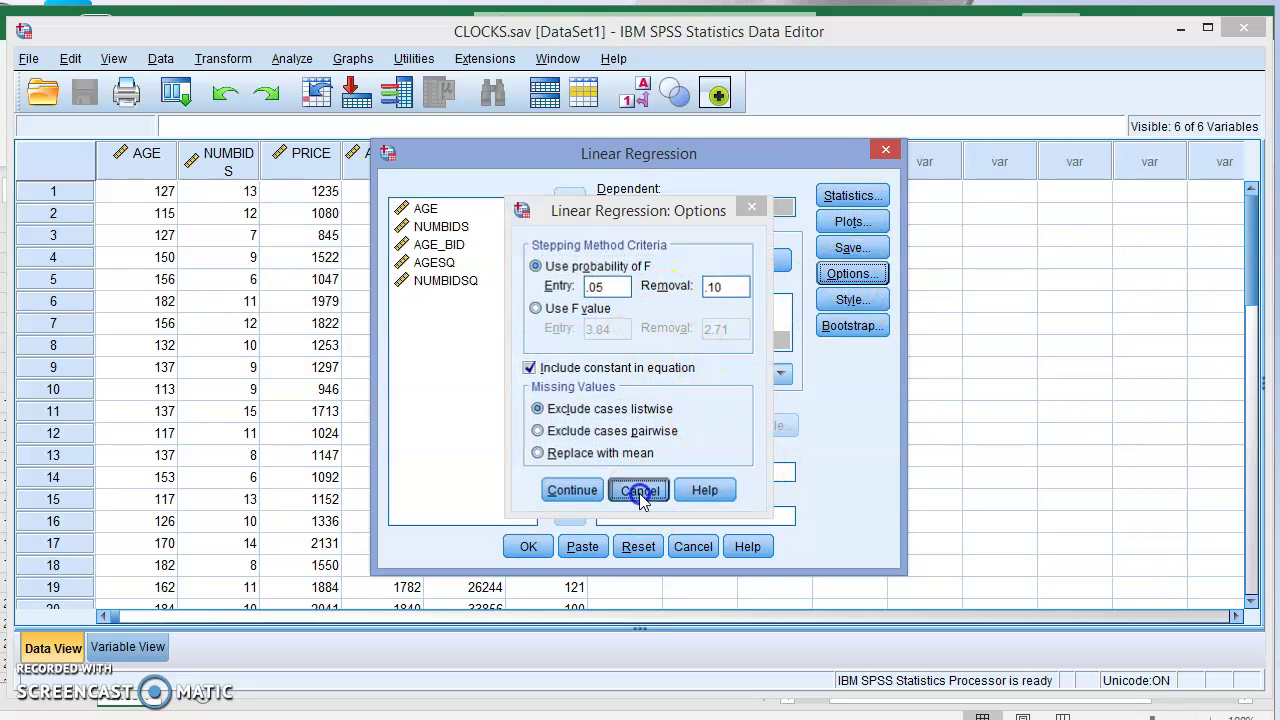
{"action": "left_click", "coordinate": [636, 489]}
{"action": "left_click", "coordinate": [856, 302]}
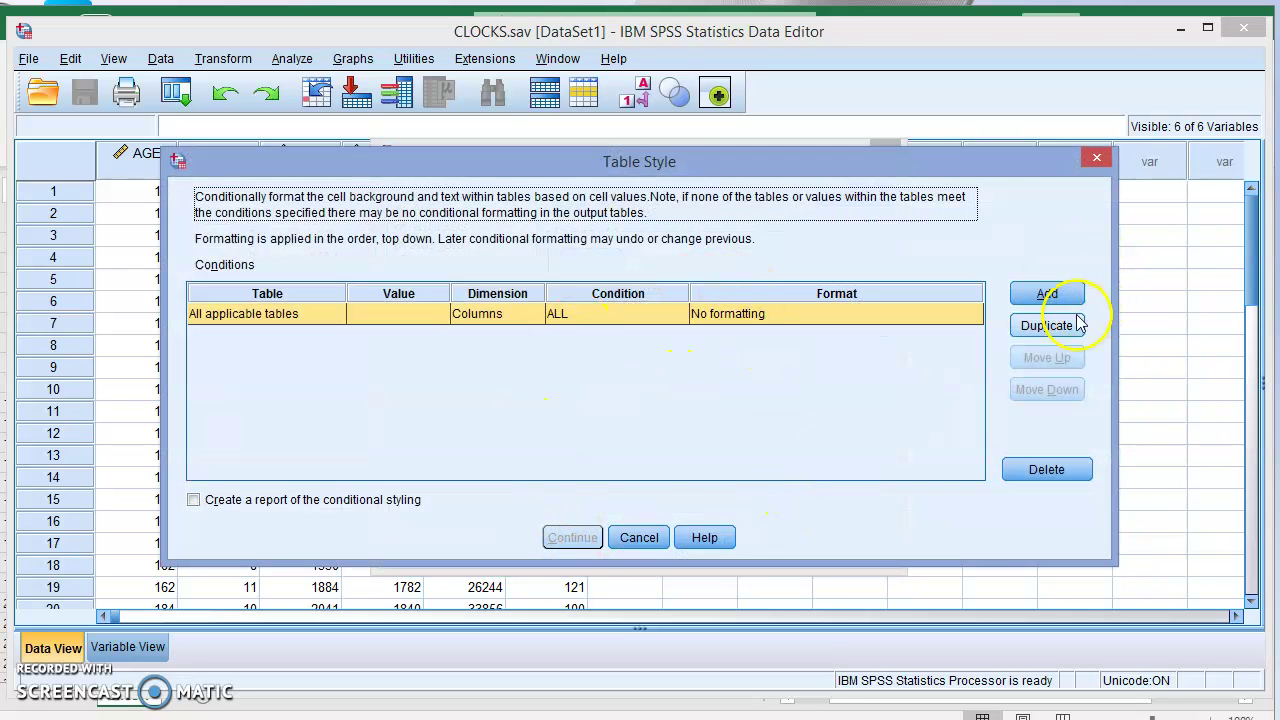
{"action": "left_click", "coordinate": [663, 540]}
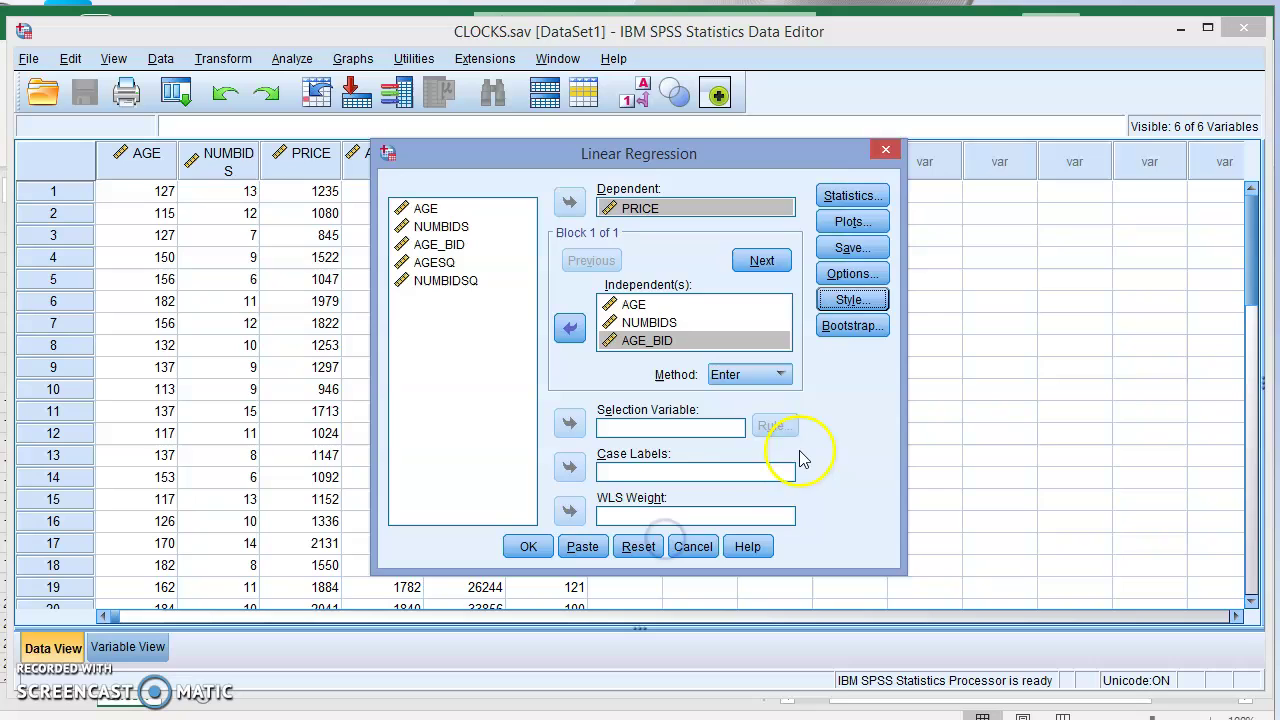
{"action": "left_click", "coordinate": [530, 546]}
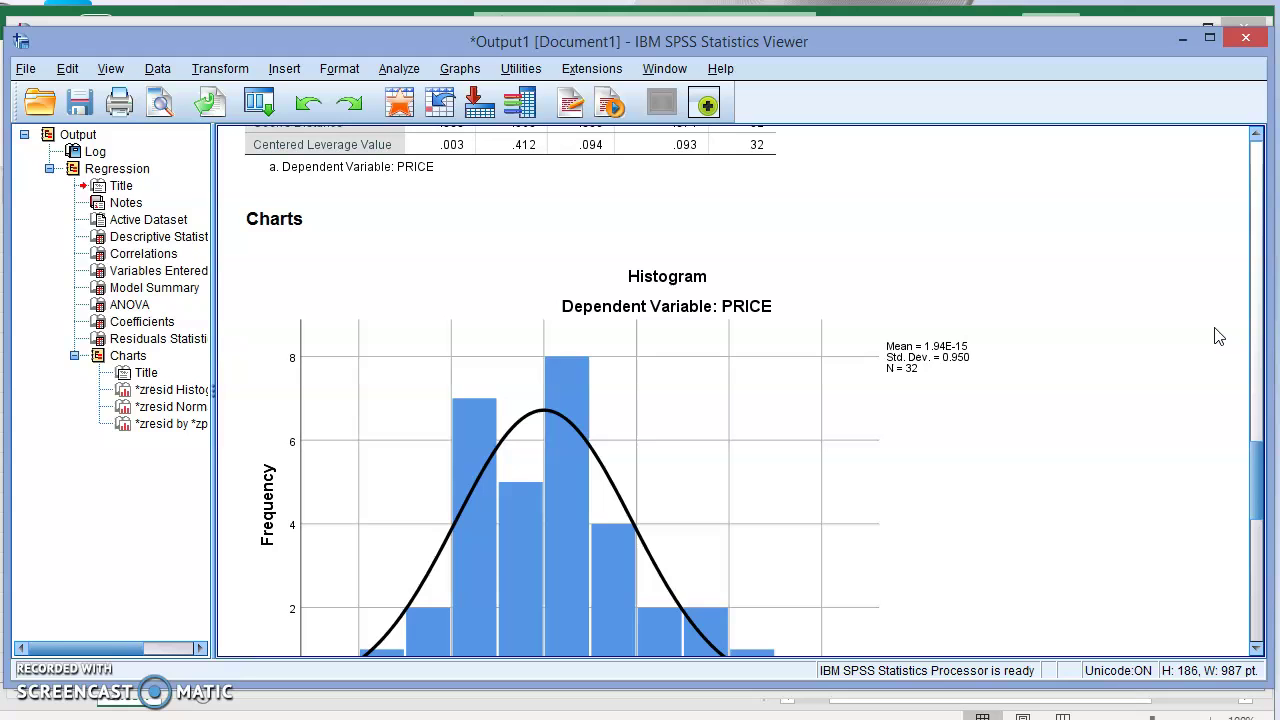
- Scroll up to review the Descriptive Statistics table in the output Viewer
{"action": "left_click", "coordinate": [1258, 497]}
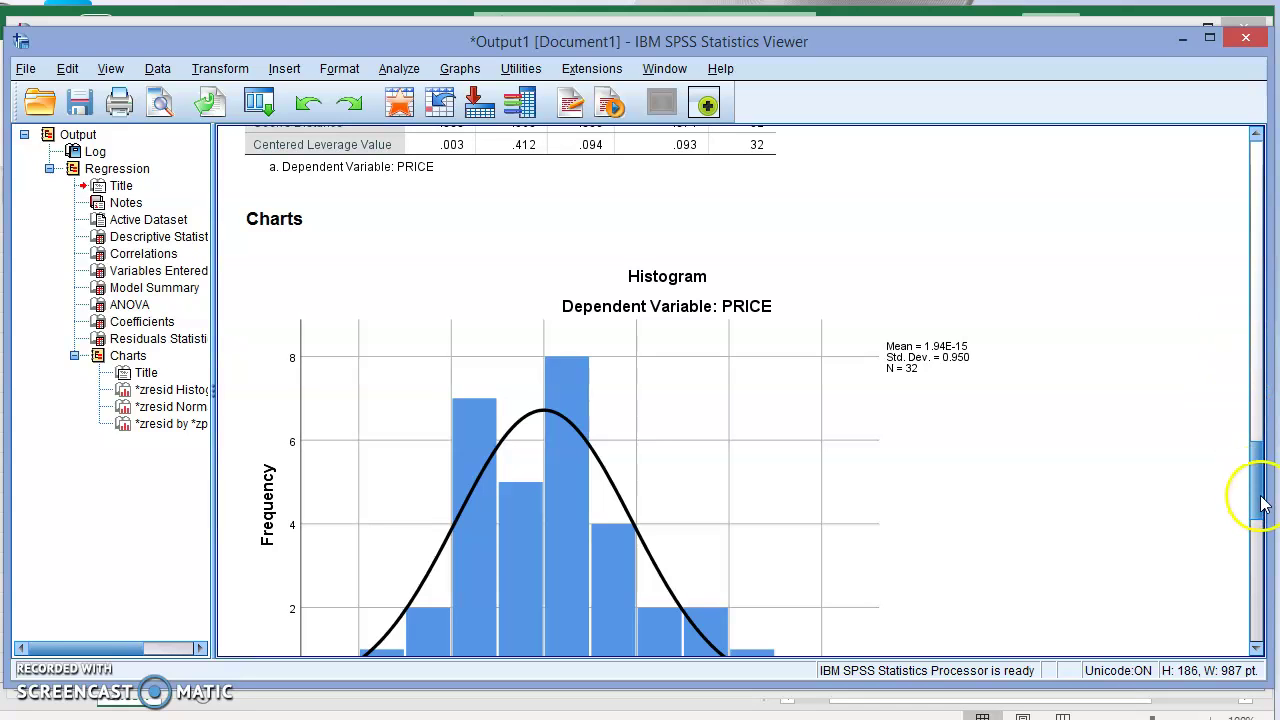
{"action": "left_click_drag", "start_coordinate": [1258, 497], "coordinate": [1222, 232]}
{"action": "left_click", "coordinate": [357, 252]}
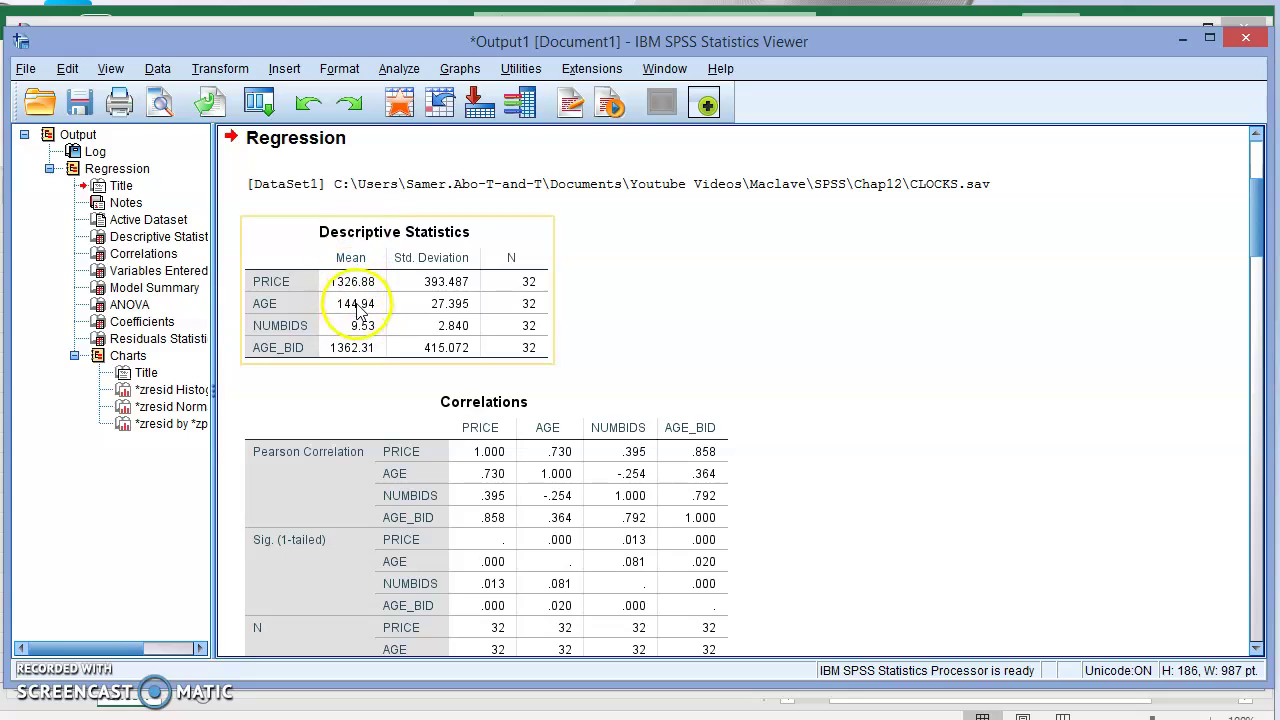
{"action": "left_click", "coordinate": [457, 380]}
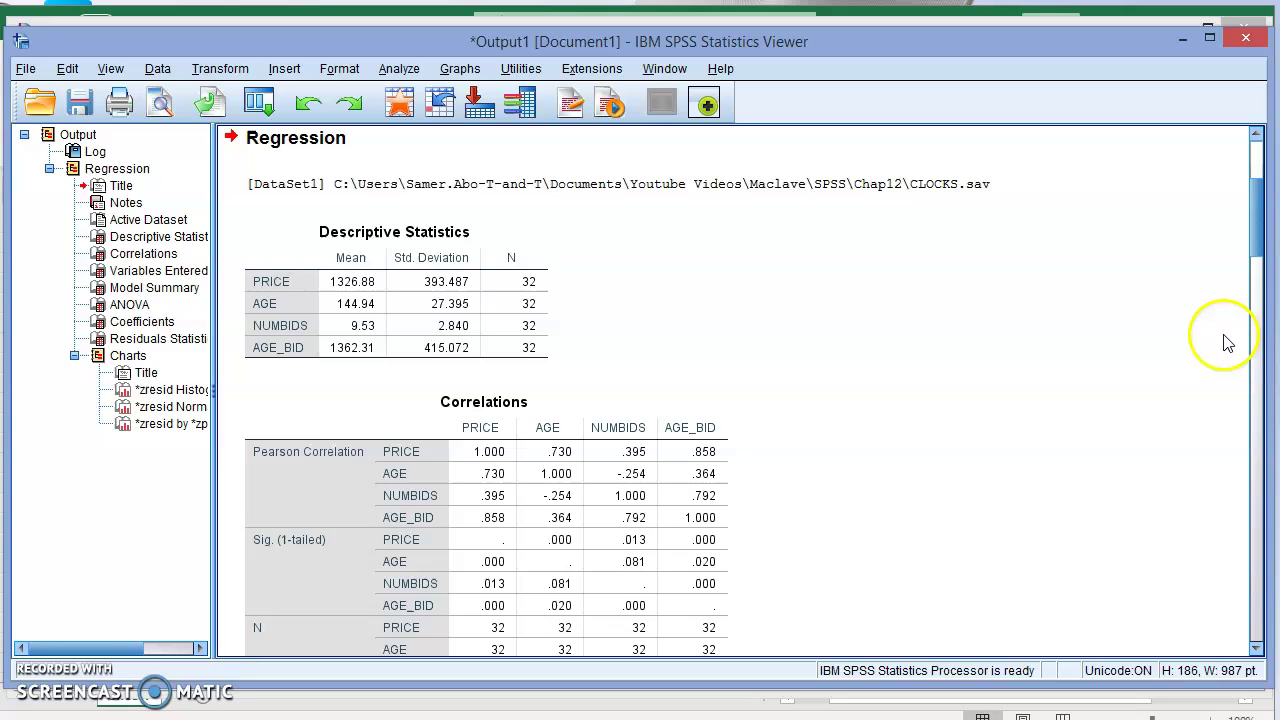
- Inspect the Correlations table, then scroll down to the Model Summary and ANOVA tables
{"action": "left_click_drag", "start_coordinate": [1258, 228], "coordinate": [1258, 255]}
{"action": "left_click", "coordinate": [453, 292]}
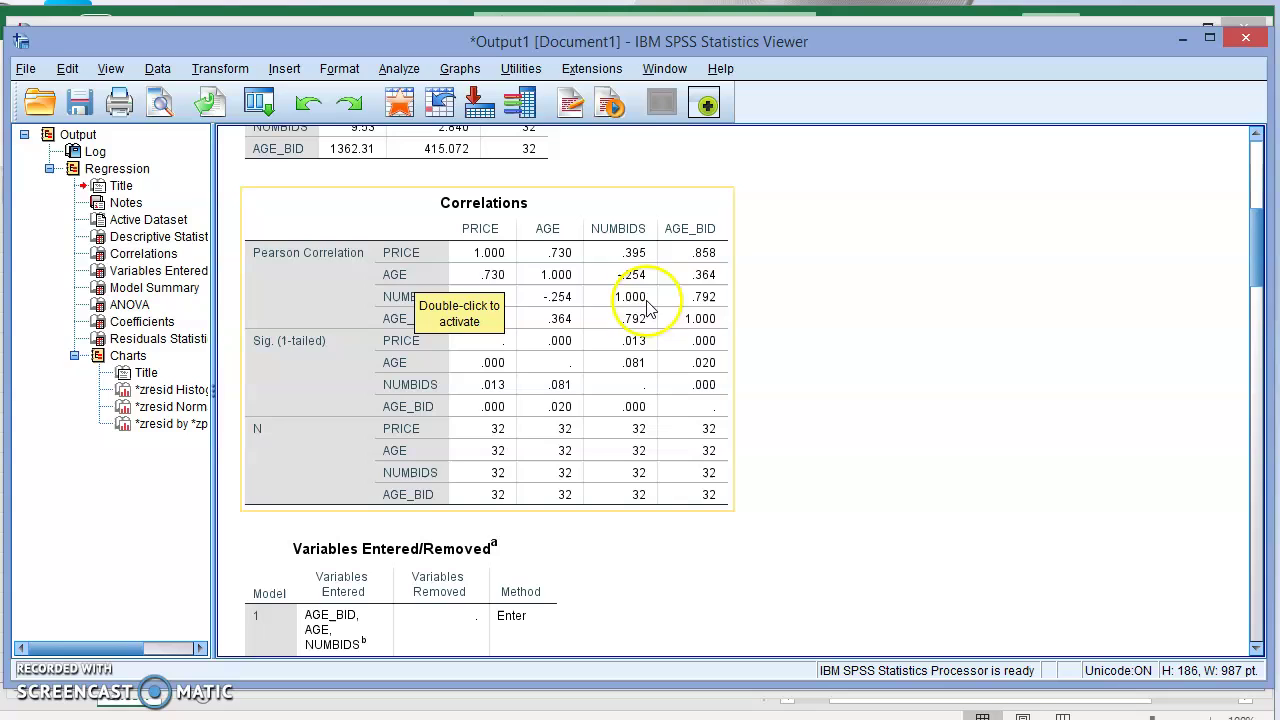
{"action": "left_click", "coordinate": [551, 253]}
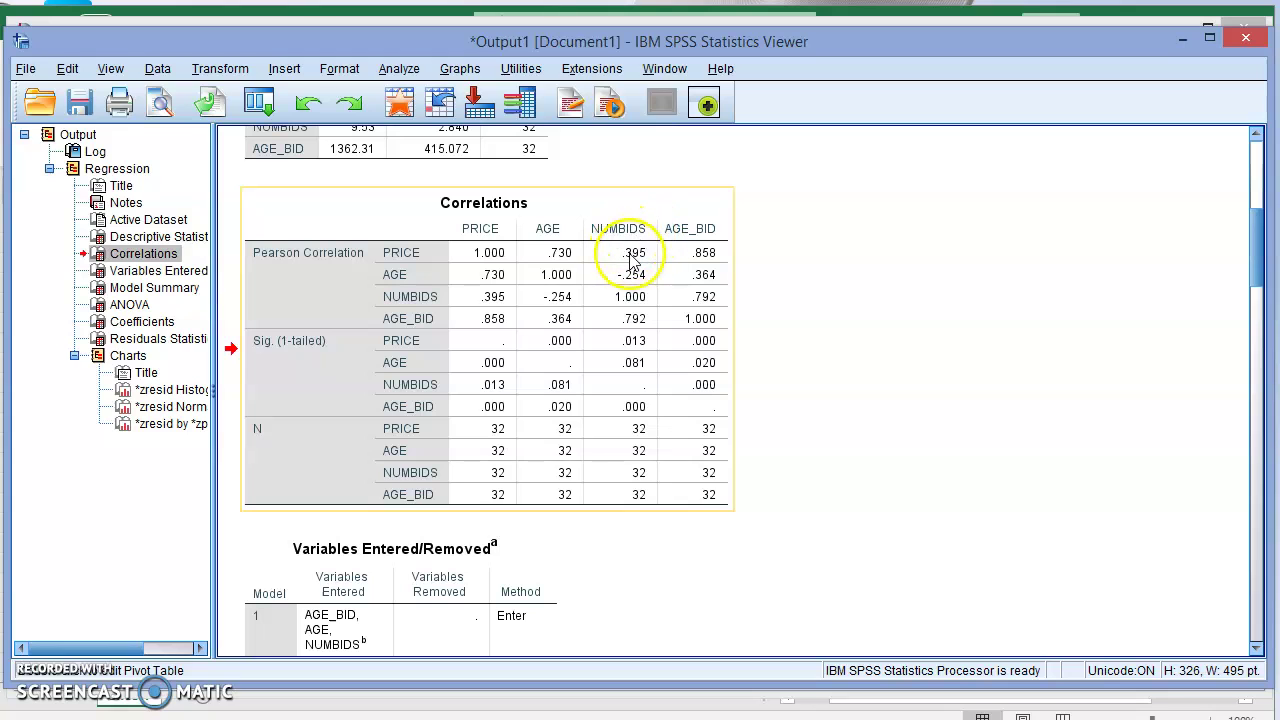
{"action": "left_click", "coordinate": [668, 253]}
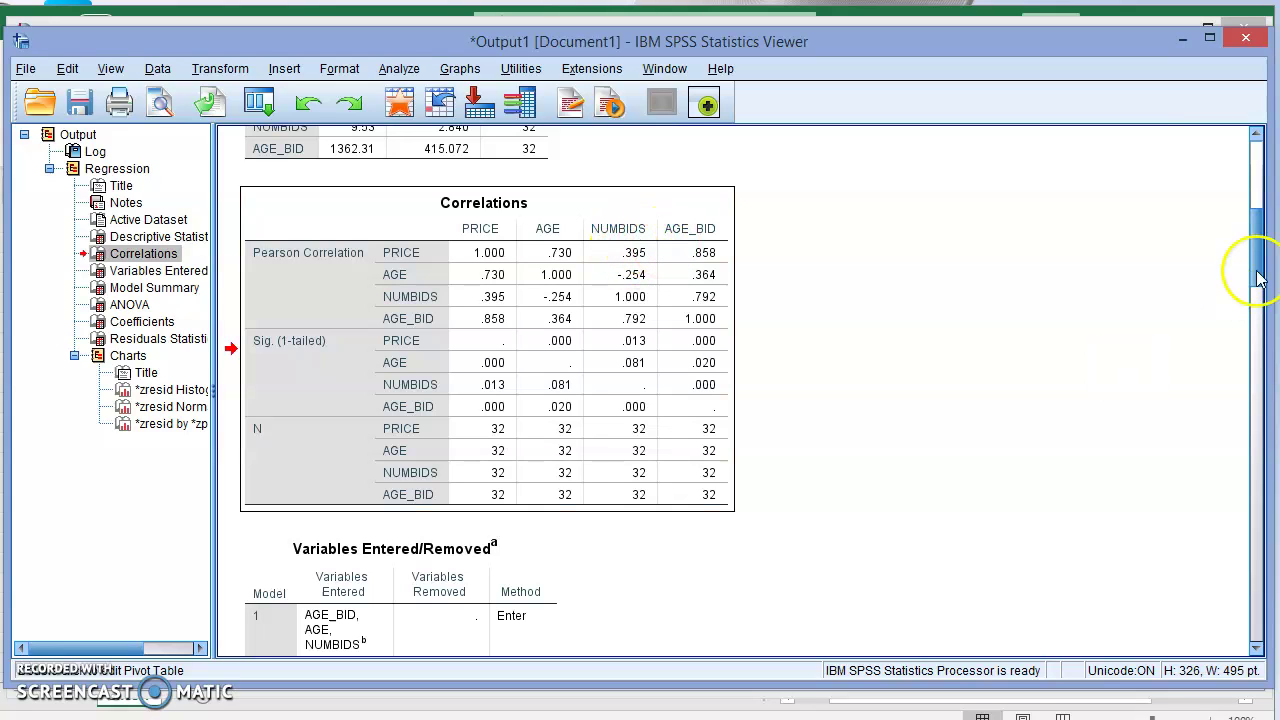
{"action": "left_click_drag", "start_coordinate": [1257, 268], "coordinate": [1264, 340]}
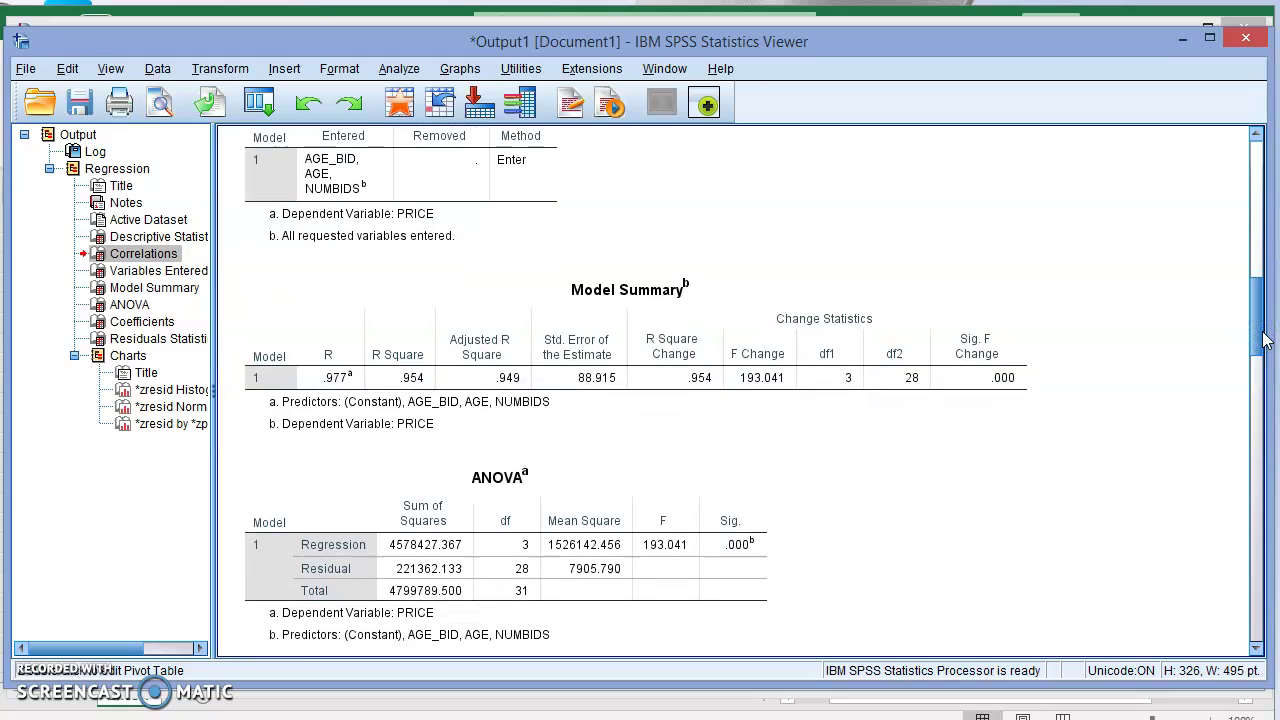
- Select the Model Summary table and scroll past ANOVA and Coefficients to Residuals Statistics
{"action": "left_click", "coordinate": [863, 315]}
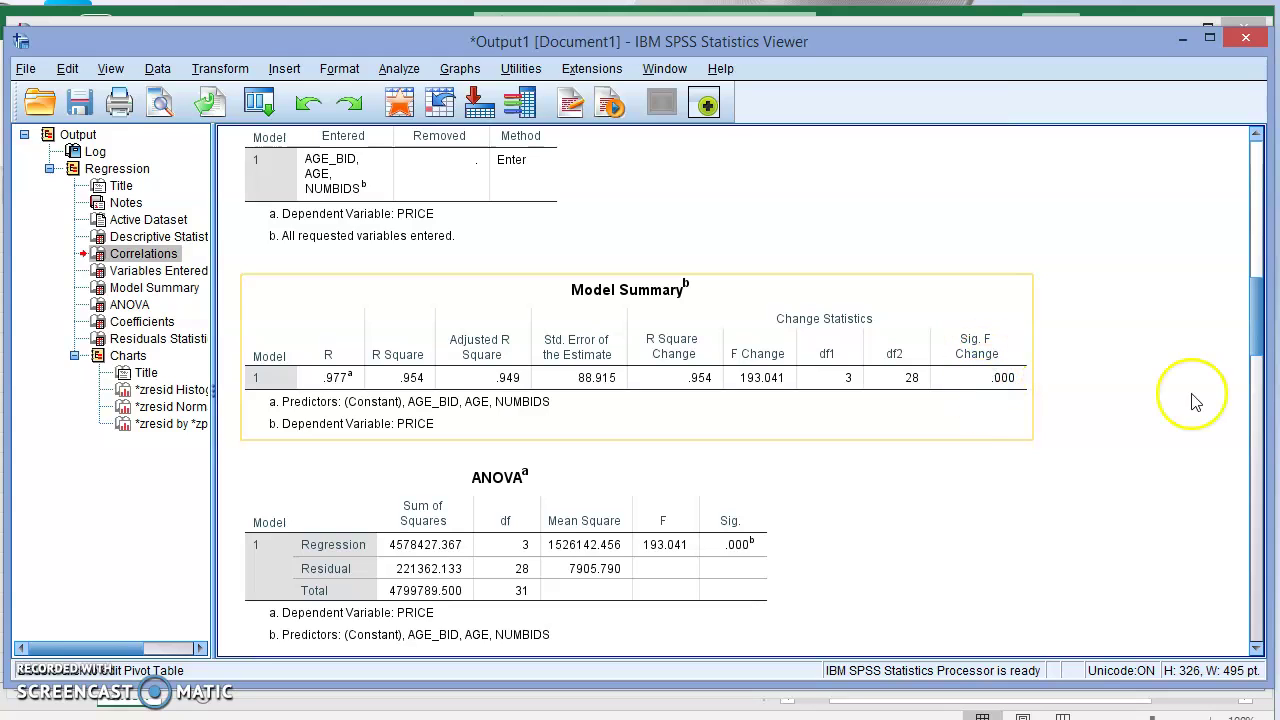
{"action": "left_click_drag", "start_coordinate": [1256, 288], "coordinate": [1258, 338]}
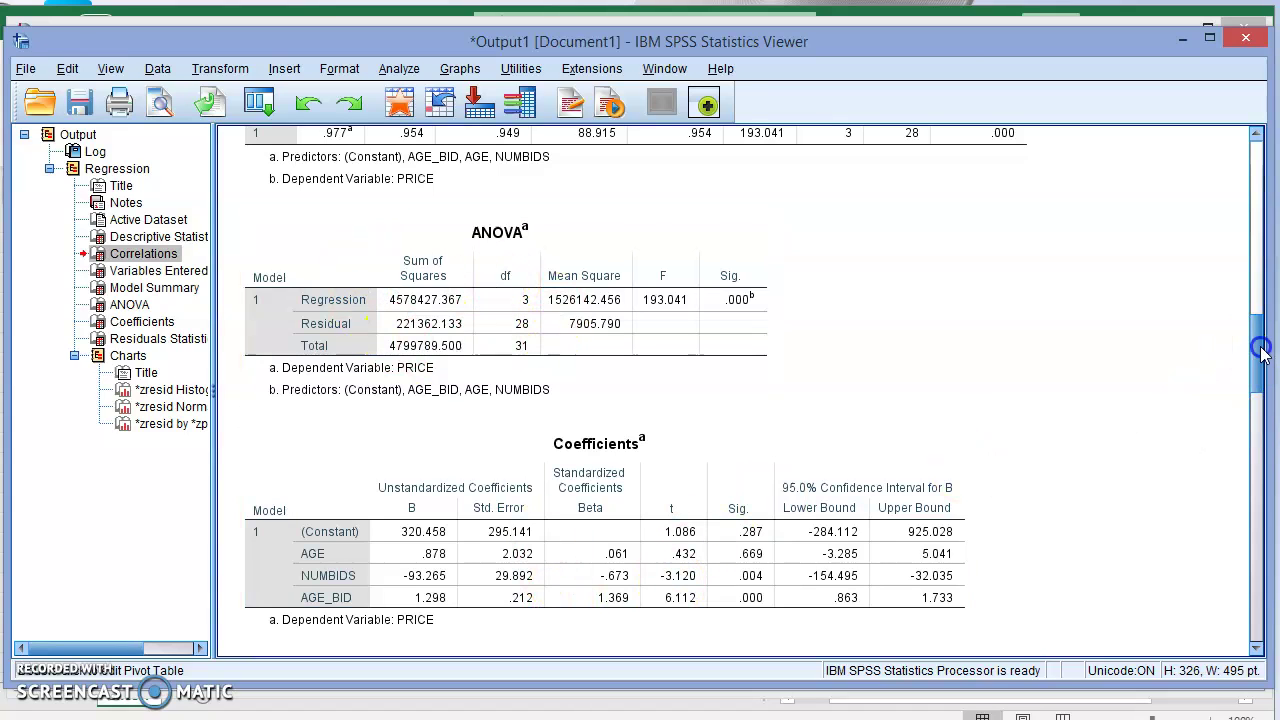
{"action": "left_click_drag", "start_coordinate": [1262, 352], "coordinate": [1262, 390]}
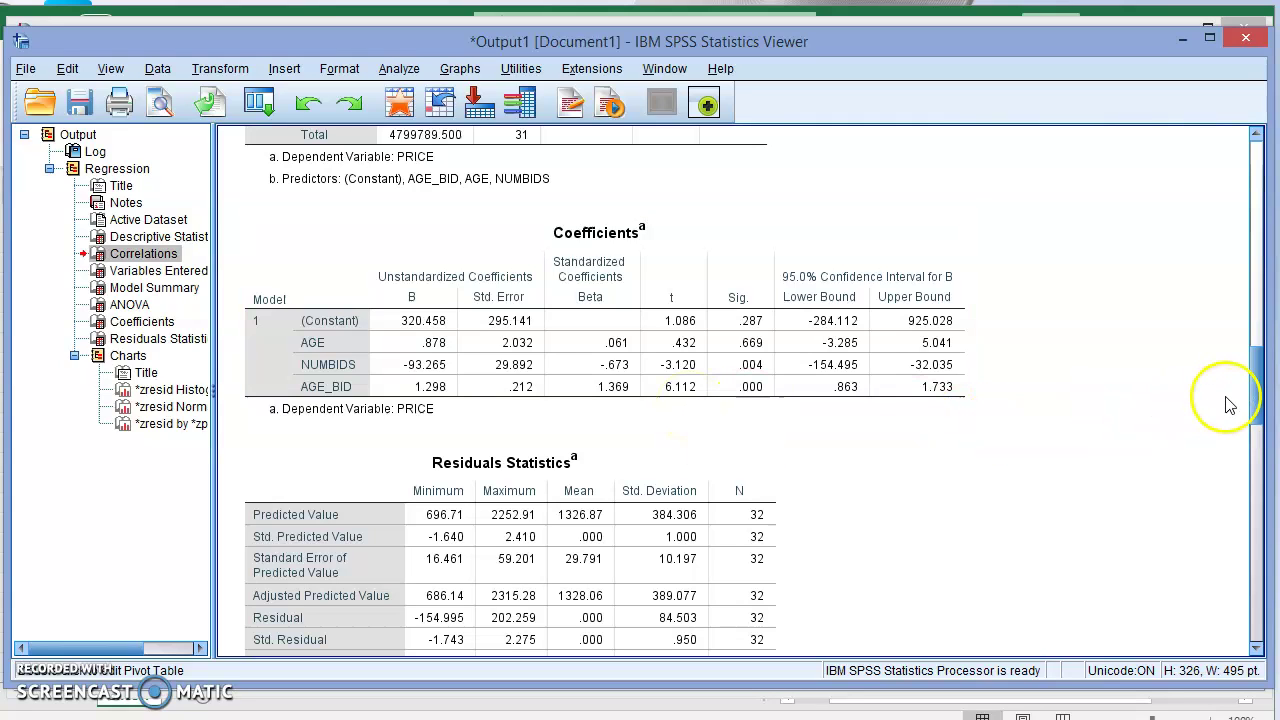
- Scroll through Residuals Statistics and the charts, inspect the residual scatterplot, then return to the output top
{"action": "left_click_drag", "start_coordinate": [1252, 397], "coordinate": [1255, 418]}
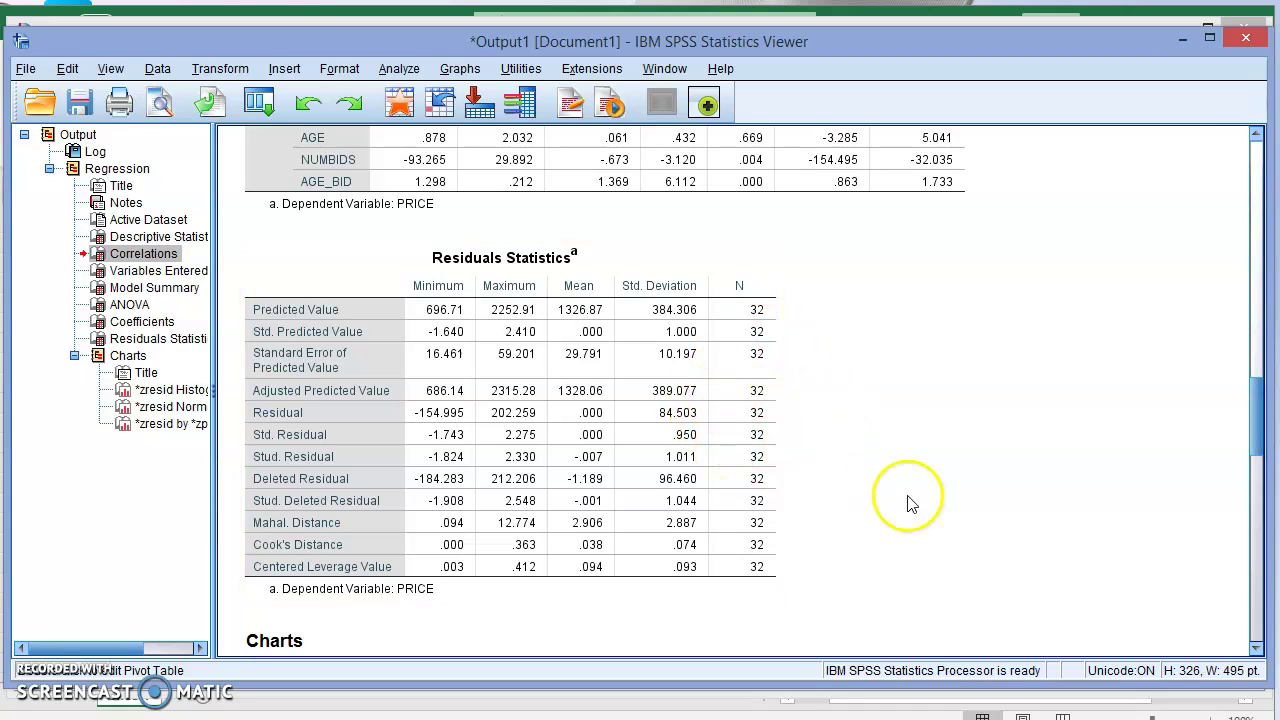
{"action": "left_click_drag", "start_coordinate": [1260, 443], "coordinate": [1262, 478]}
{"action": "left_click_drag", "start_coordinate": [1260, 512], "coordinate": [1258, 592]}
{"action": "left_click", "coordinate": [1137, 584]}
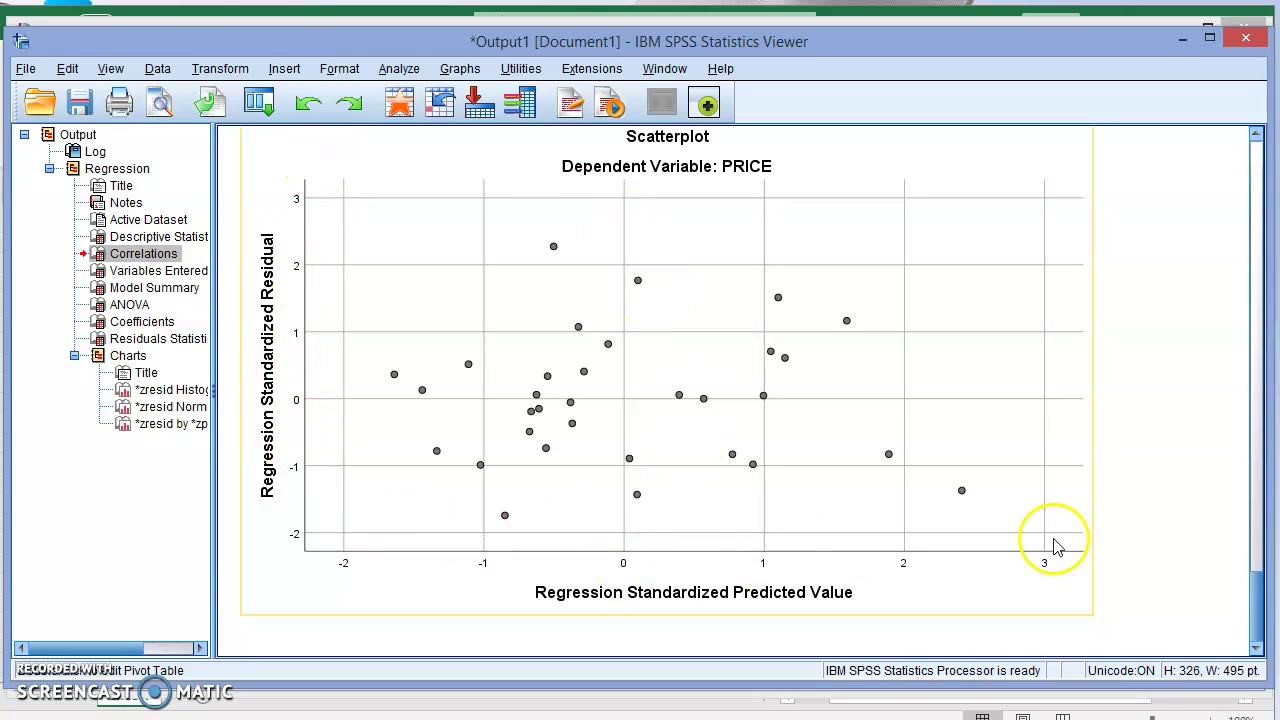
{"action": "left_click", "coordinate": [1181, 601]}
{"action": "left_click_drag", "start_coordinate": [1252, 615], "coordinate": [1245, 170]}
- Check the REGRESSION syntax block, then select the Variables Entered/Removed table
{"action": "left_click", "coordinate": [1050, 388]}
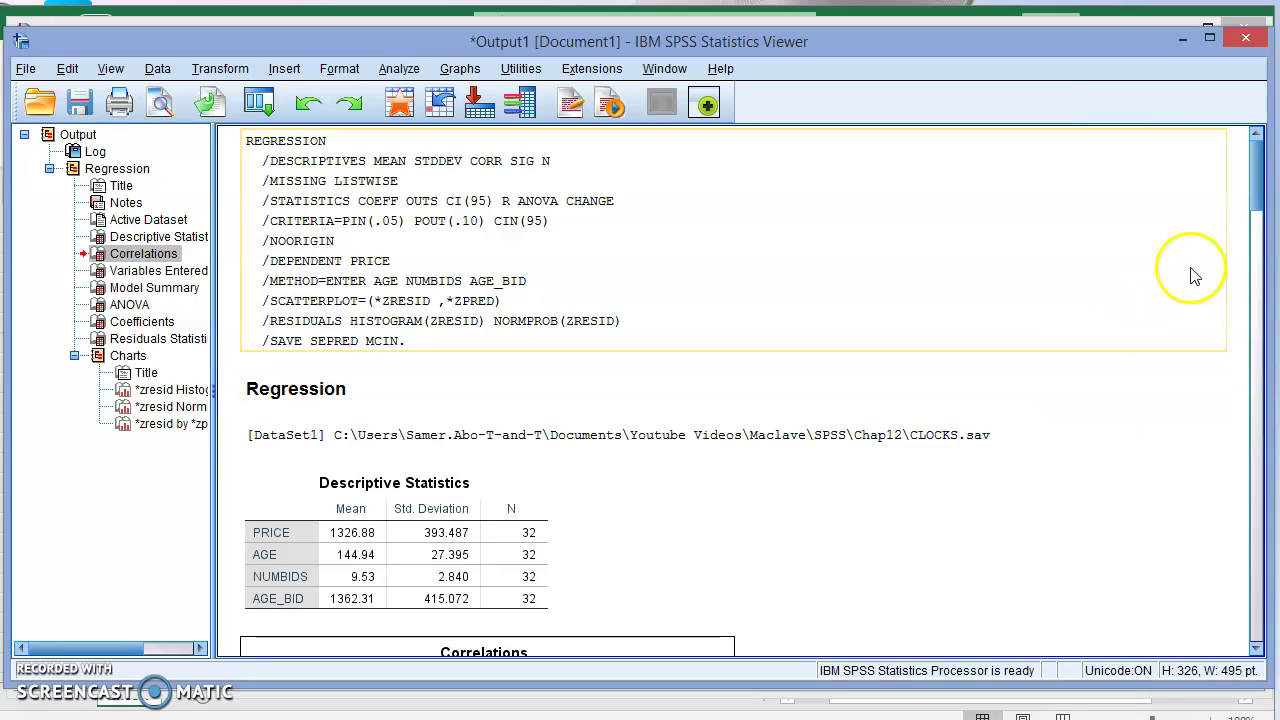
{"action": "left_click_drag", "start_coordinate": [1253, 181], "coordinate": [1257, 251]}
{"action": "left_click", "coordinate": [548, 505]}
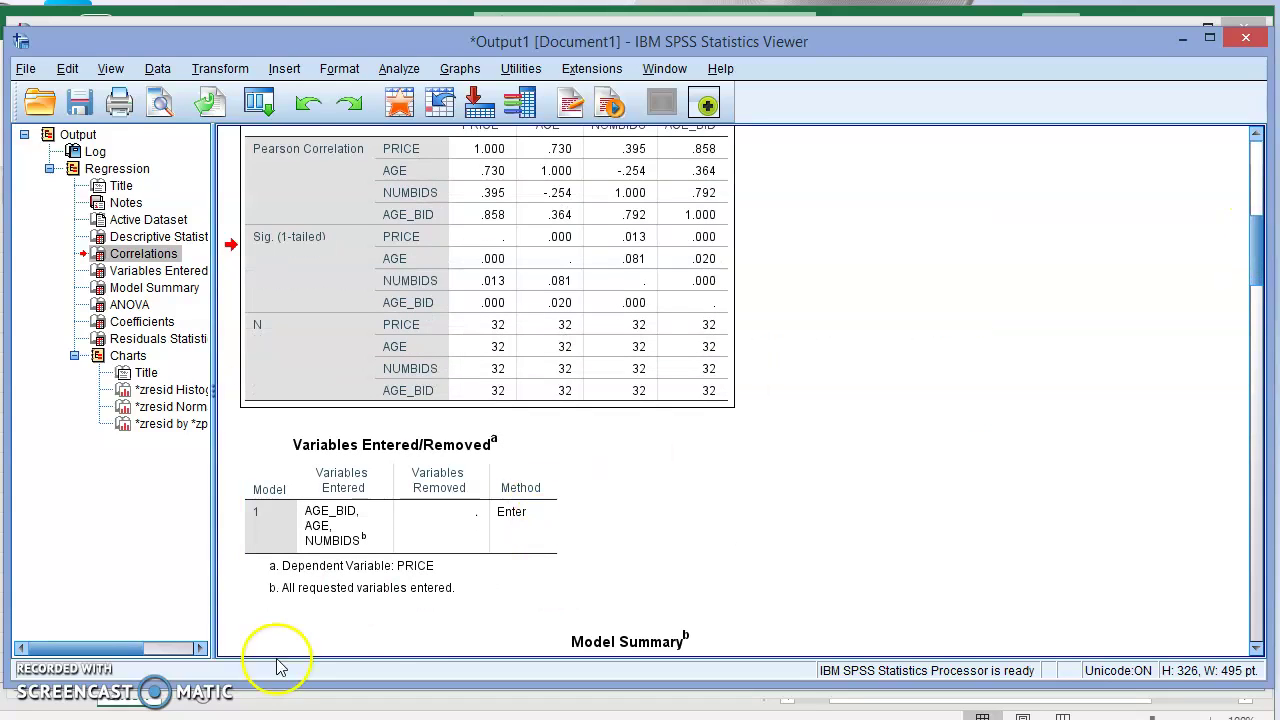